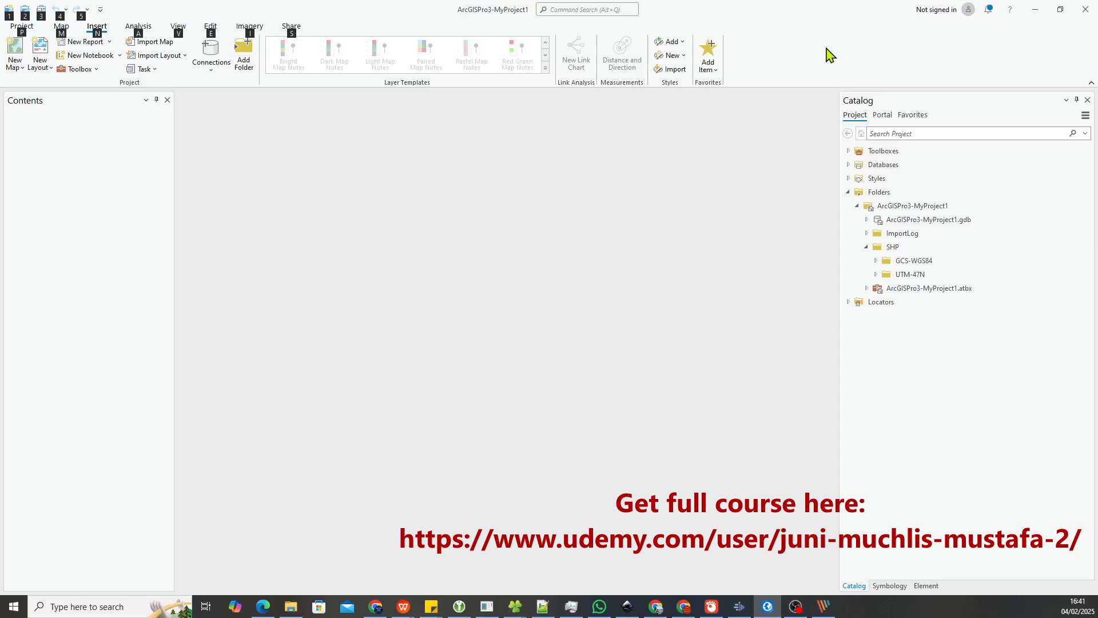
# Expand the GCS-WGS84 folder in the project's SHP folder and create a new map
pyautogui.click(826, 48)
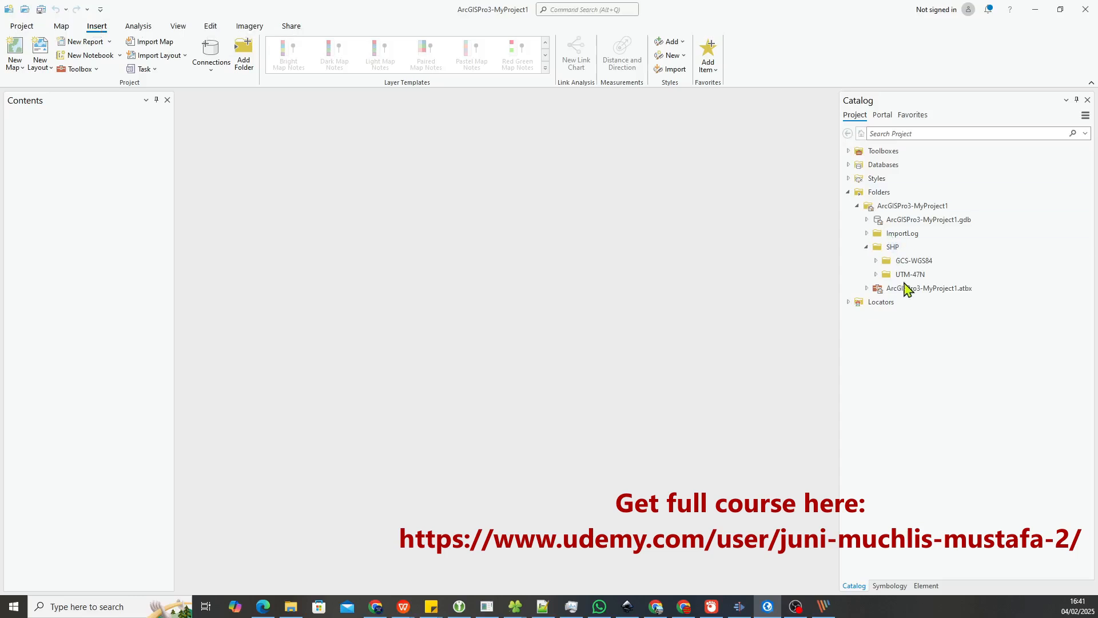
pyautogui.click(876, 260)
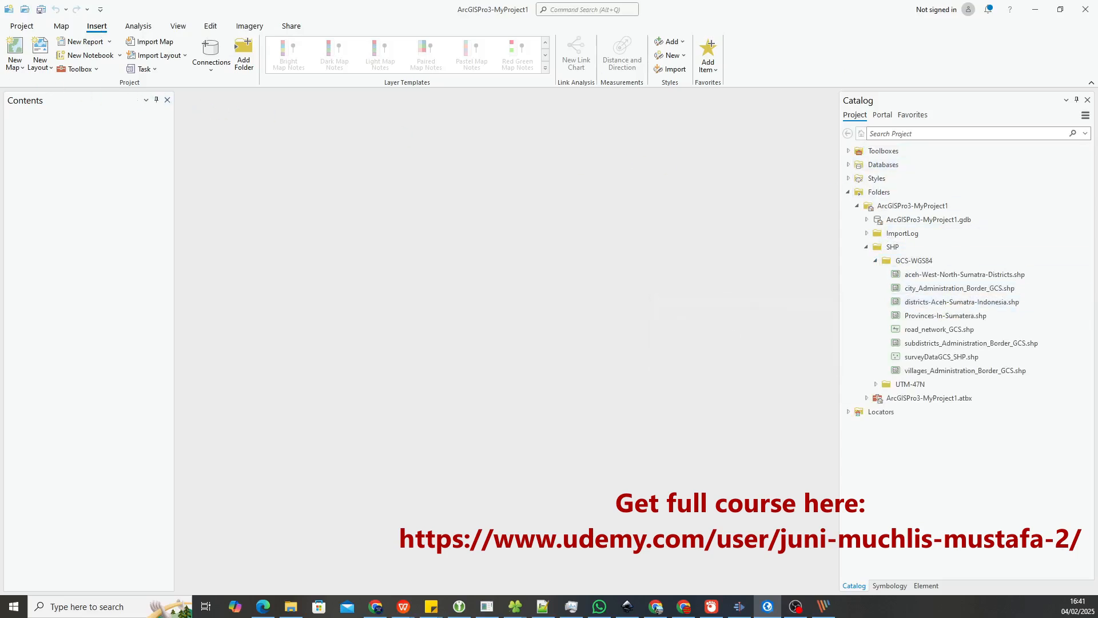
pyautogui.click(19, 52)
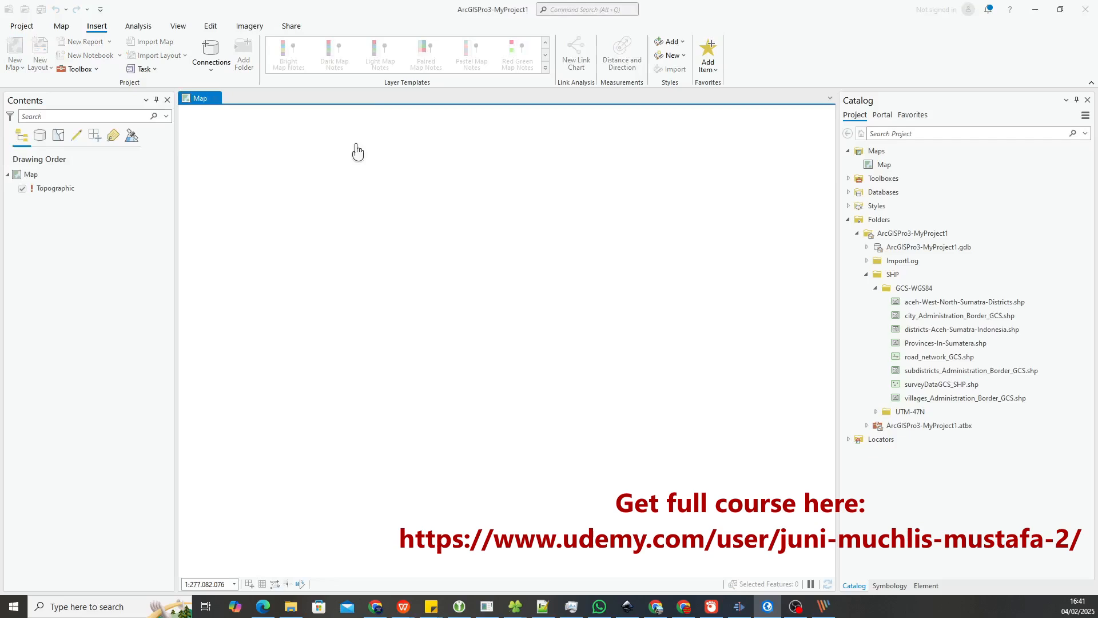
# Add the aceh-West-North-Sumatra-Districts.shp shapefile from the GCS-WGS84 folder to the map
pyautogui.click(966, 306)
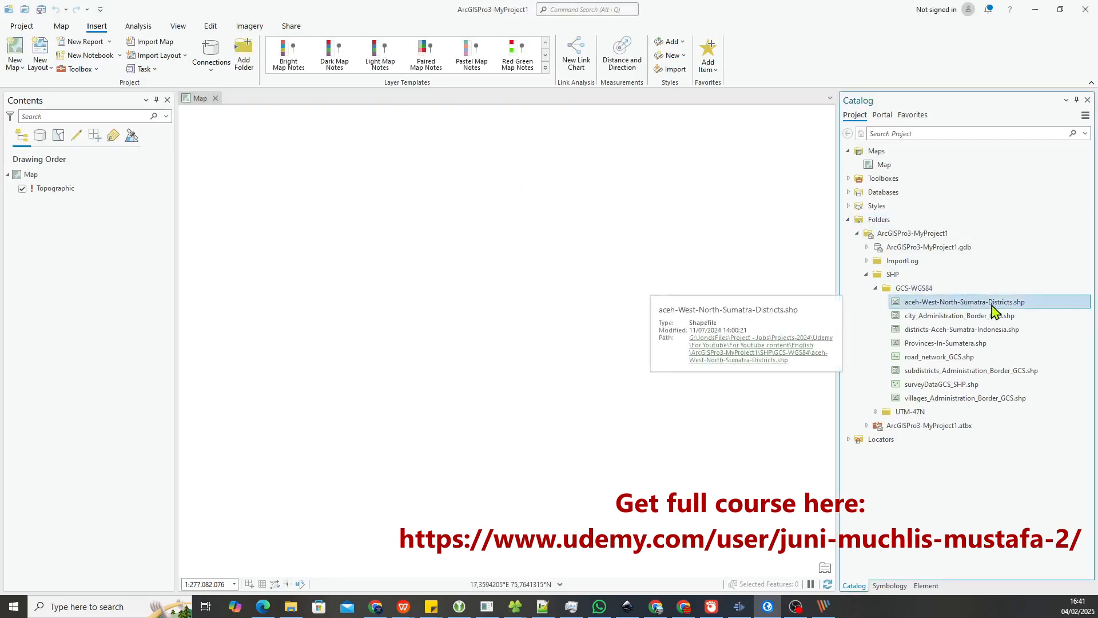
pyautogui.moveTo(992, 312); pyautogui.dragTo(910, 326)
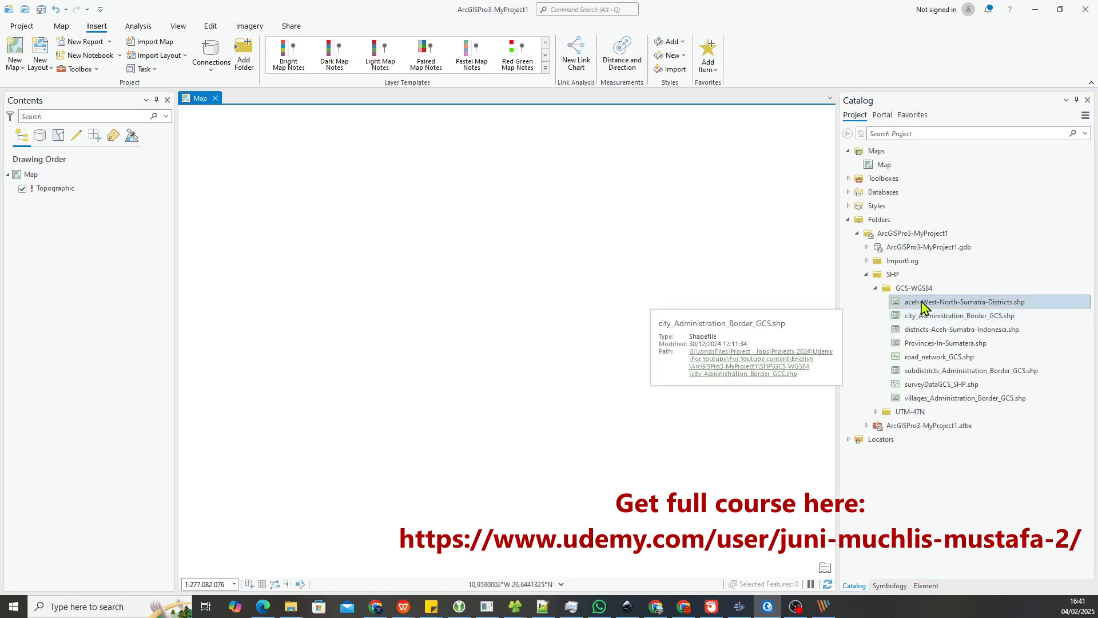
pyautogui.moveTo(924, 307)
pyautogui.mouseDown()
pyautogui.moveTo(520, 372)
pyautogui.moveTo(380, 371)
pyautogui.moveTo(61, 336)
pyautogui.mouseUp()
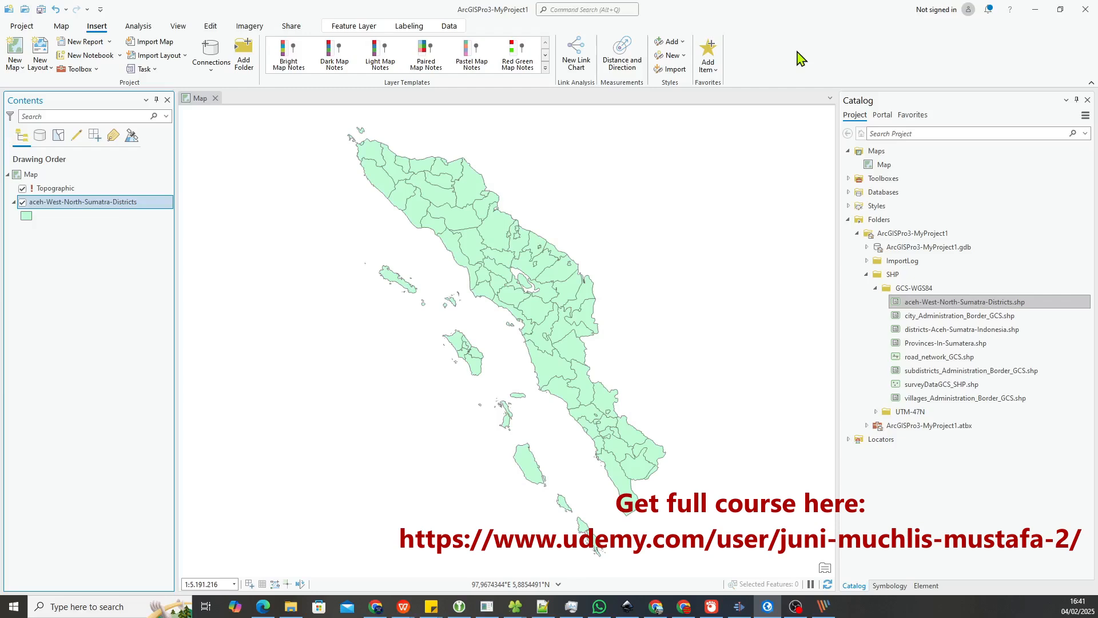
# Select several neighbouring districts at the northern end of Sumatra one at a time to inspect the current selection highlight
pyautogui.click(211, 26)
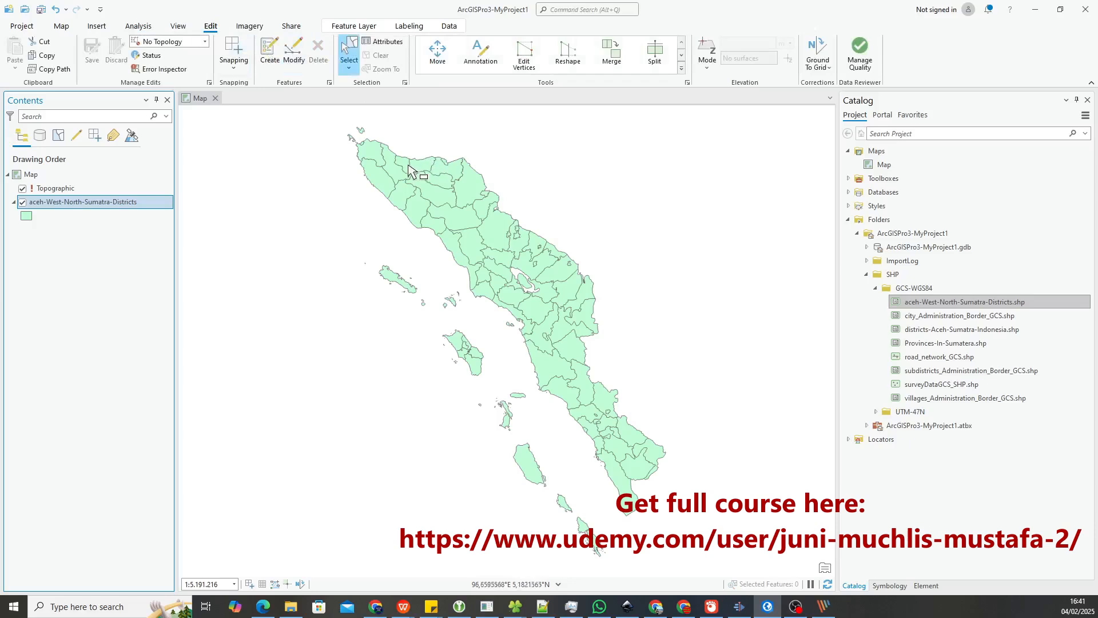
pyautogui.click(395, 176)
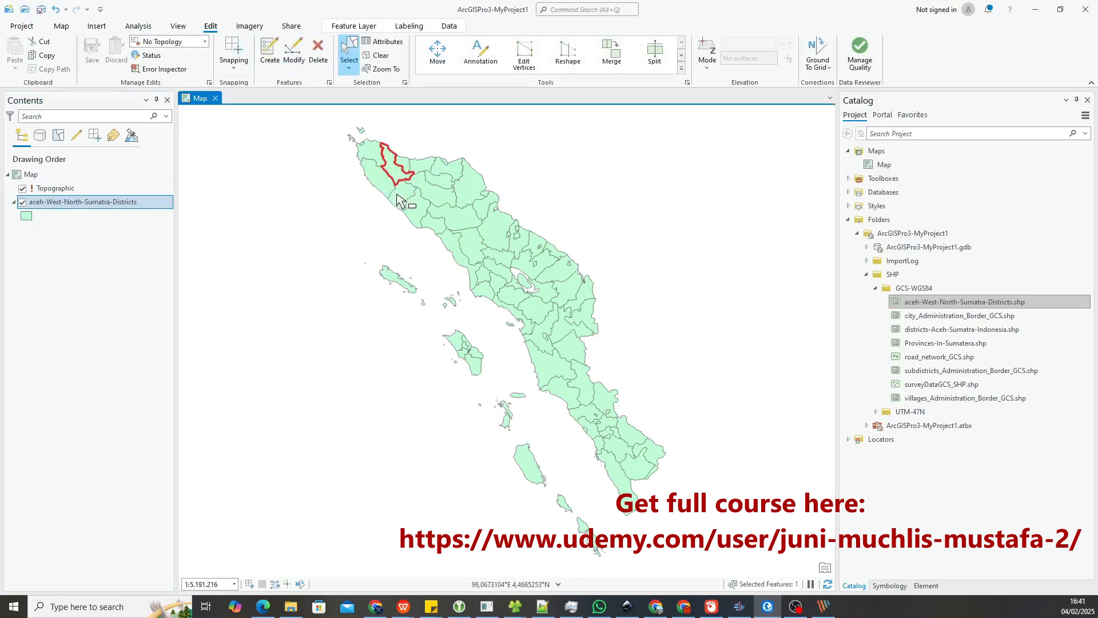
pyautogui.click(400, 195)
pyautogui.click(375, 182)
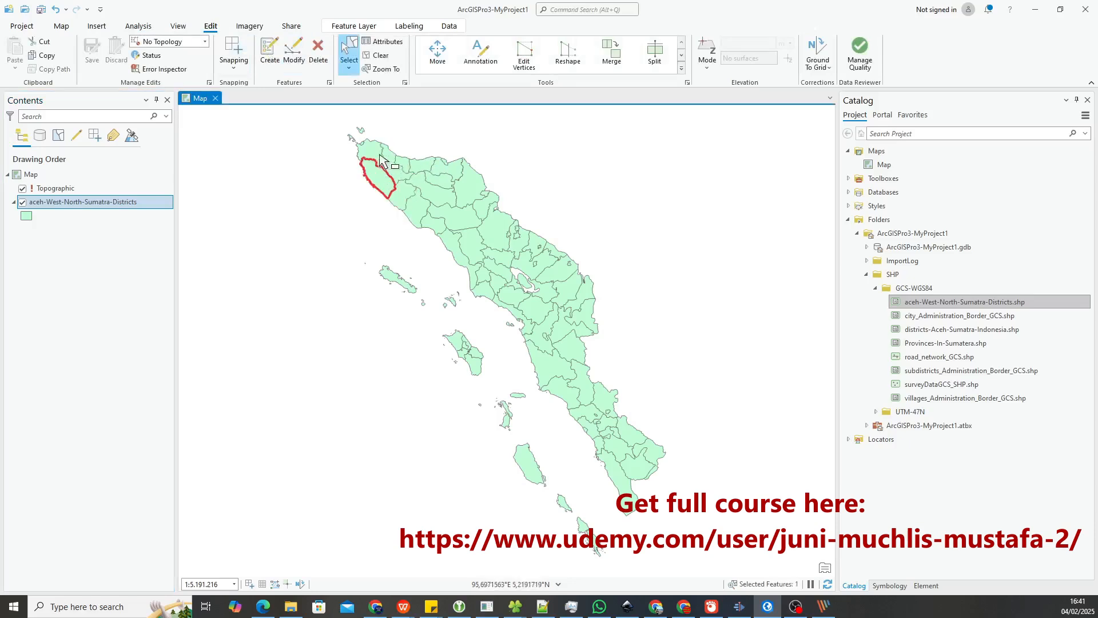
pyautogui.click(378, 156)
pyautogui.click(391, 175)
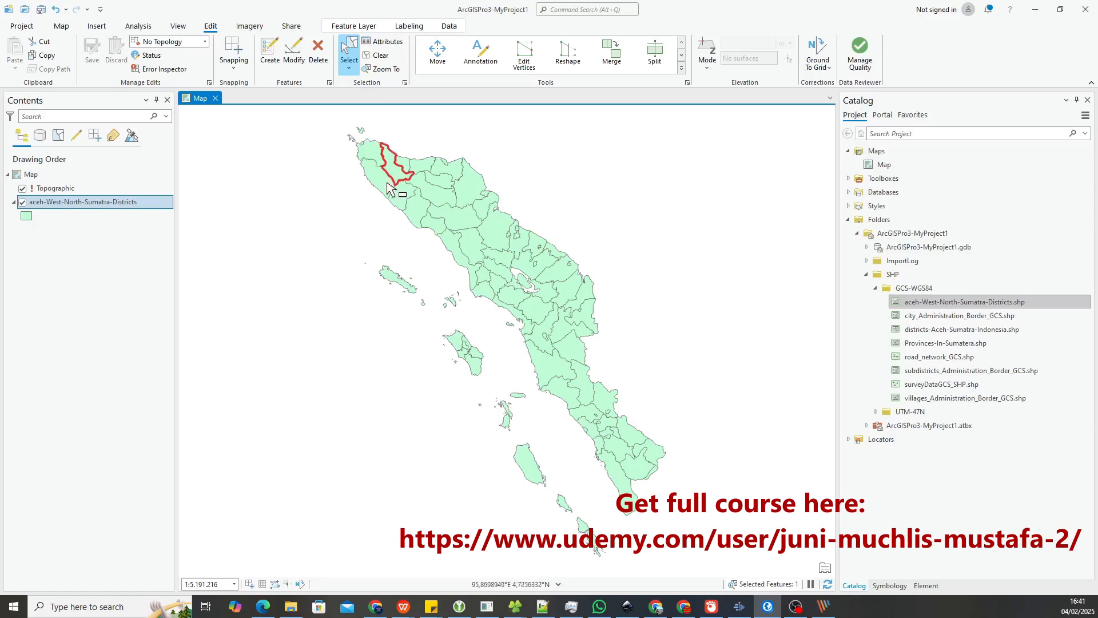
pyautogui.click(376, 182)
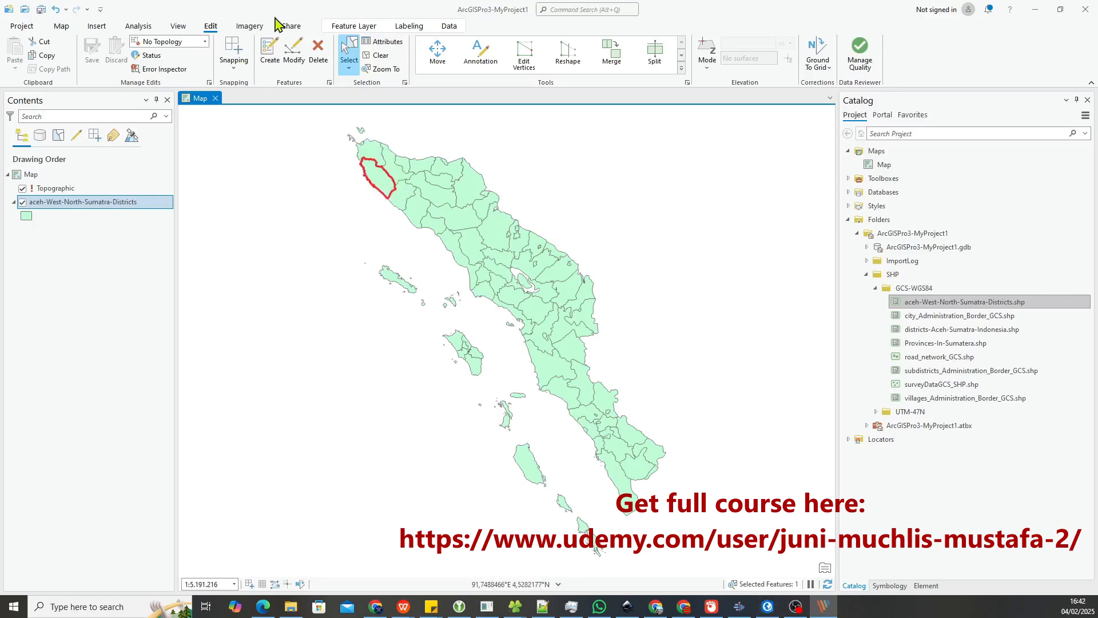
# Set the selection color for all open maps to RGB 0, 255, 255 in the application options and return to the map
pyautogui.click(19, 29)
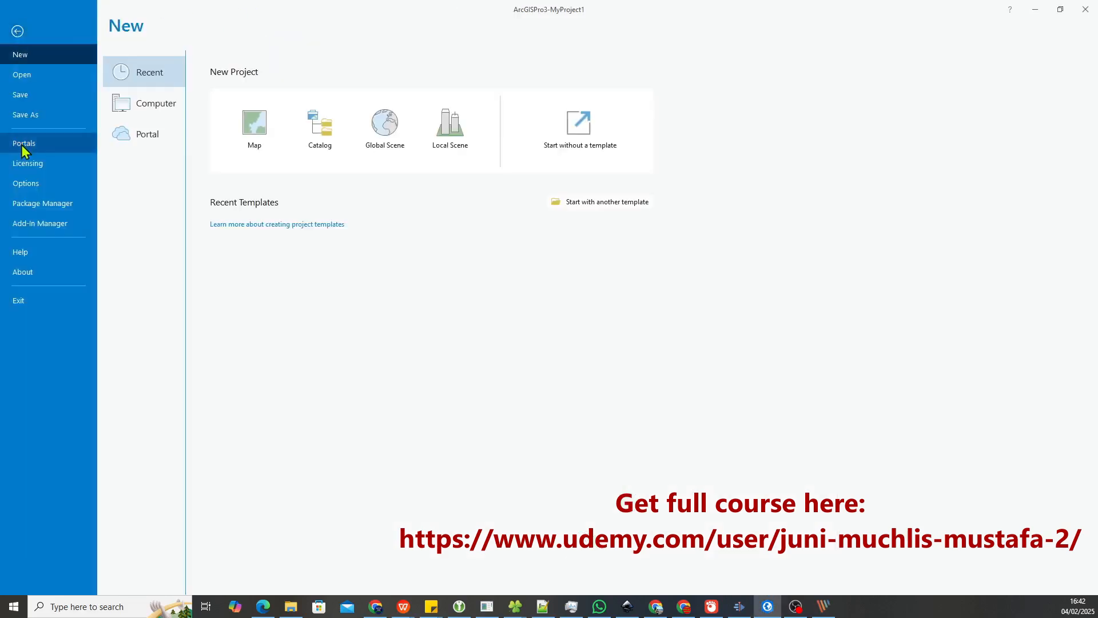
pyautogui.click(92, 183)
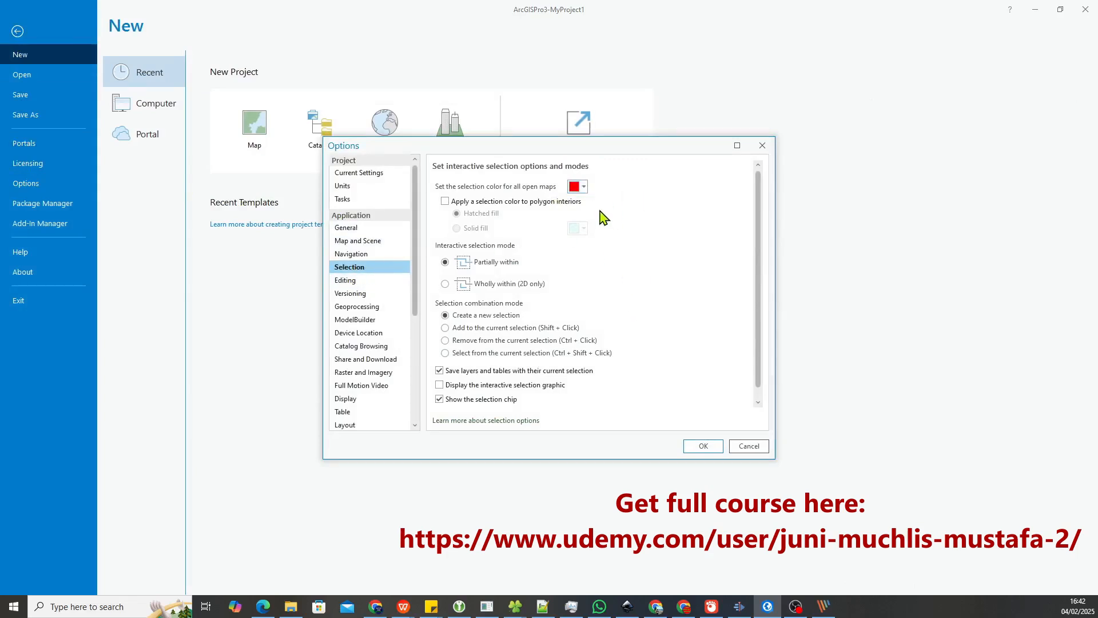
pyautogui.click(584, 186)
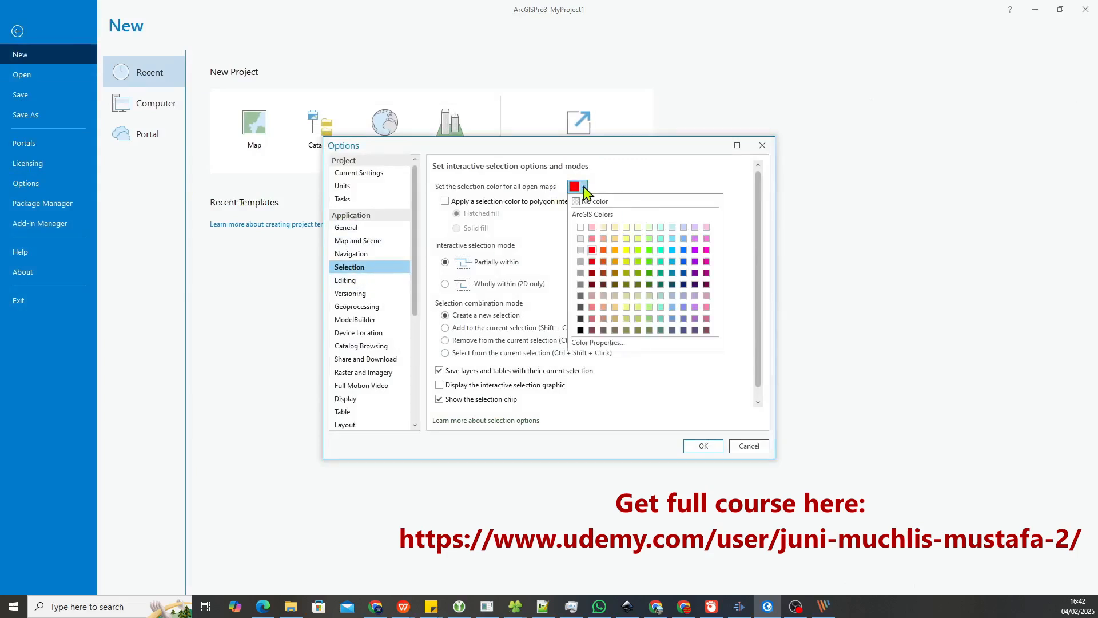
pyautogui.click(618, 343)
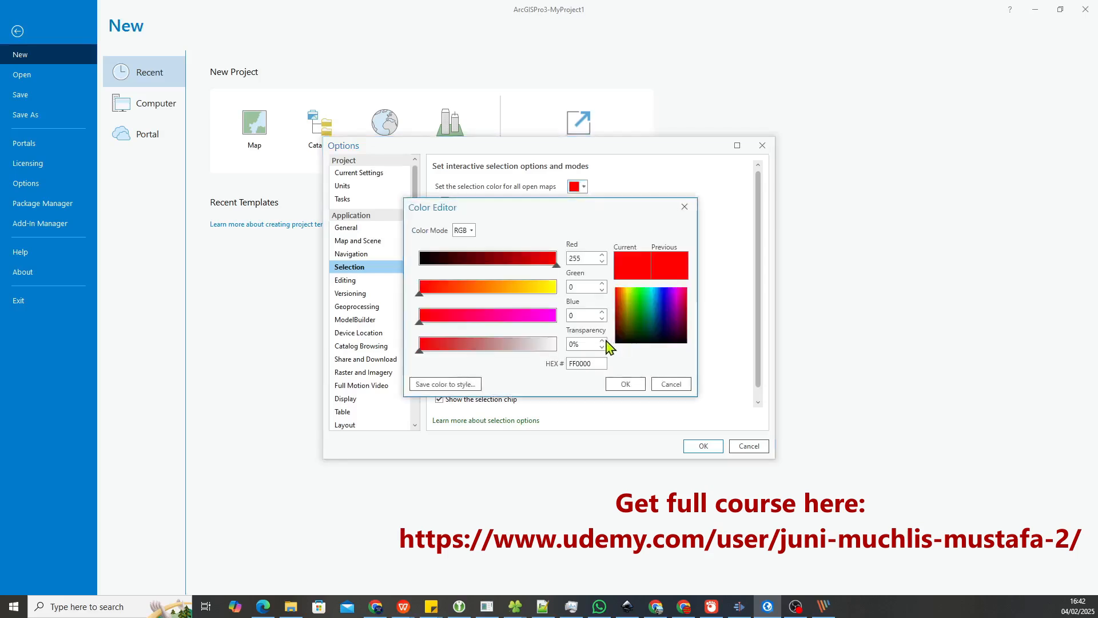
pyautogui.doubleClick(582, 258)
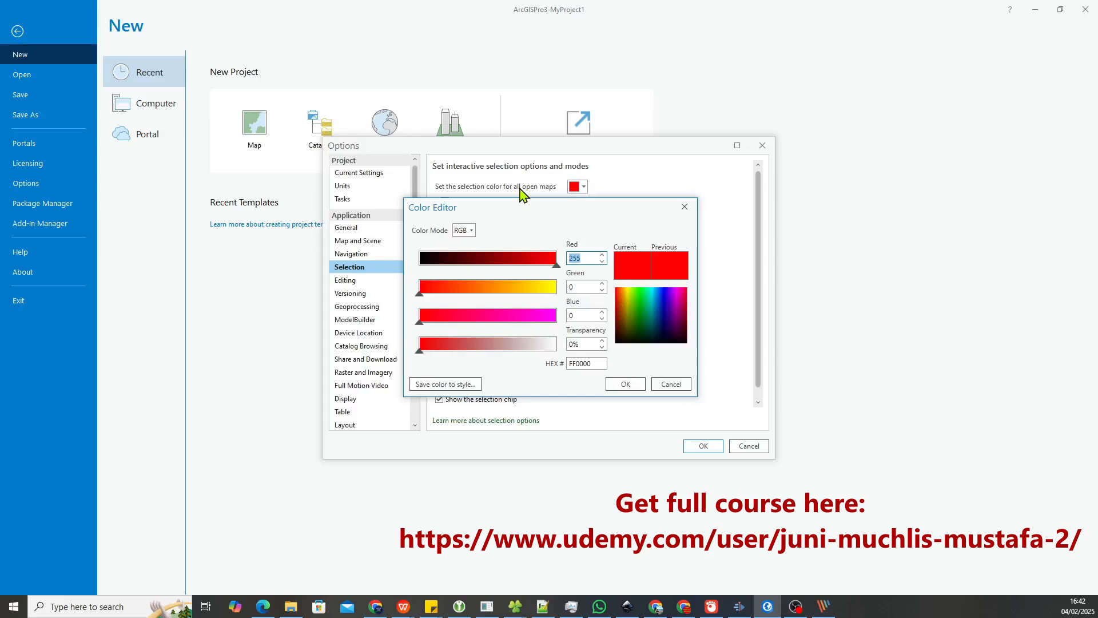
pyautogui.press('Tab')
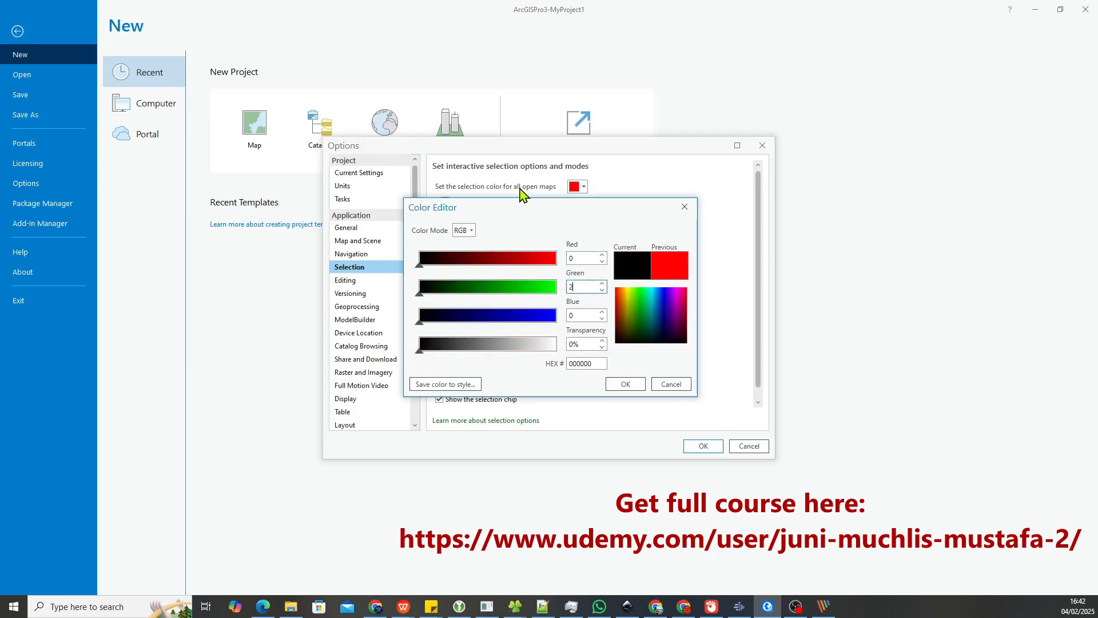
pyautogui.press('Tab')
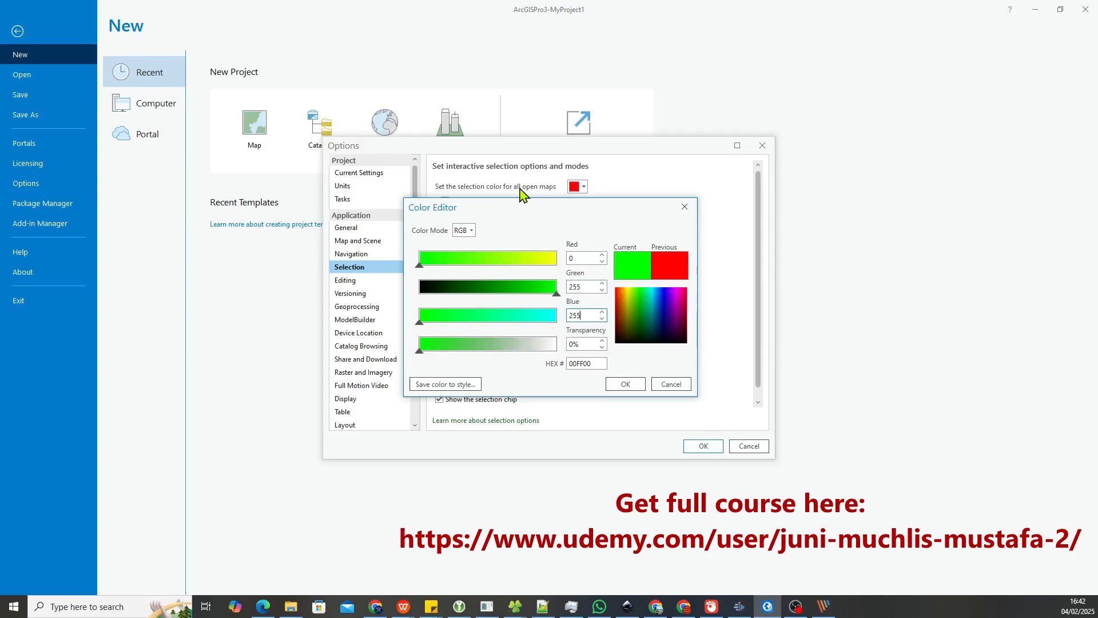
pyautogui.press('Tab')
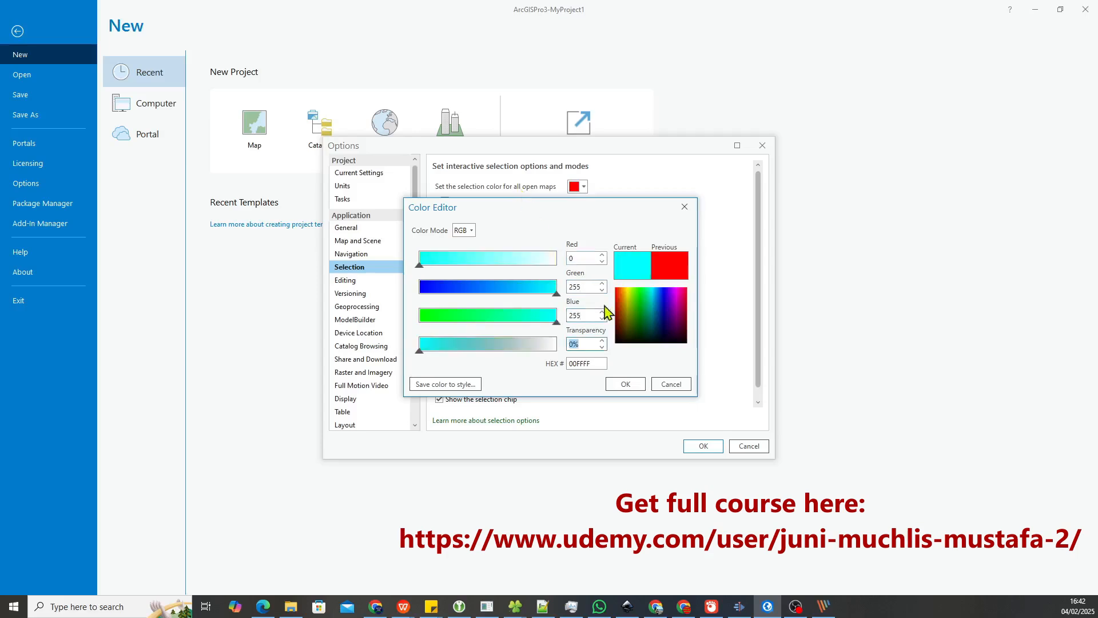
pyautogui.click(627, 384)
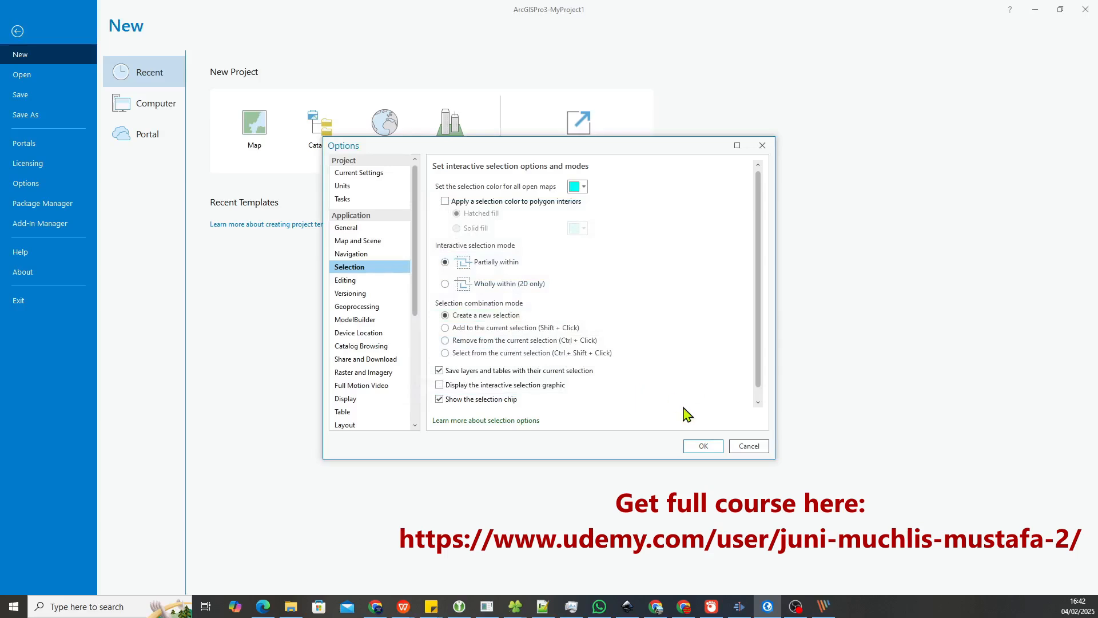
pyautogui.click(703, 446)
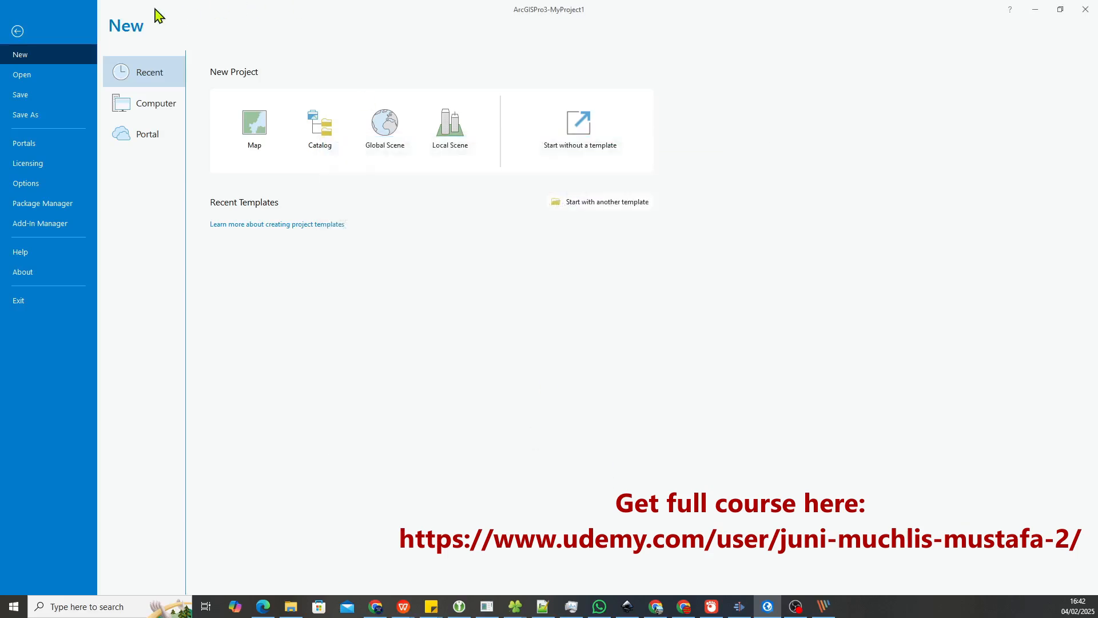
pyautogui.click(16, 32)
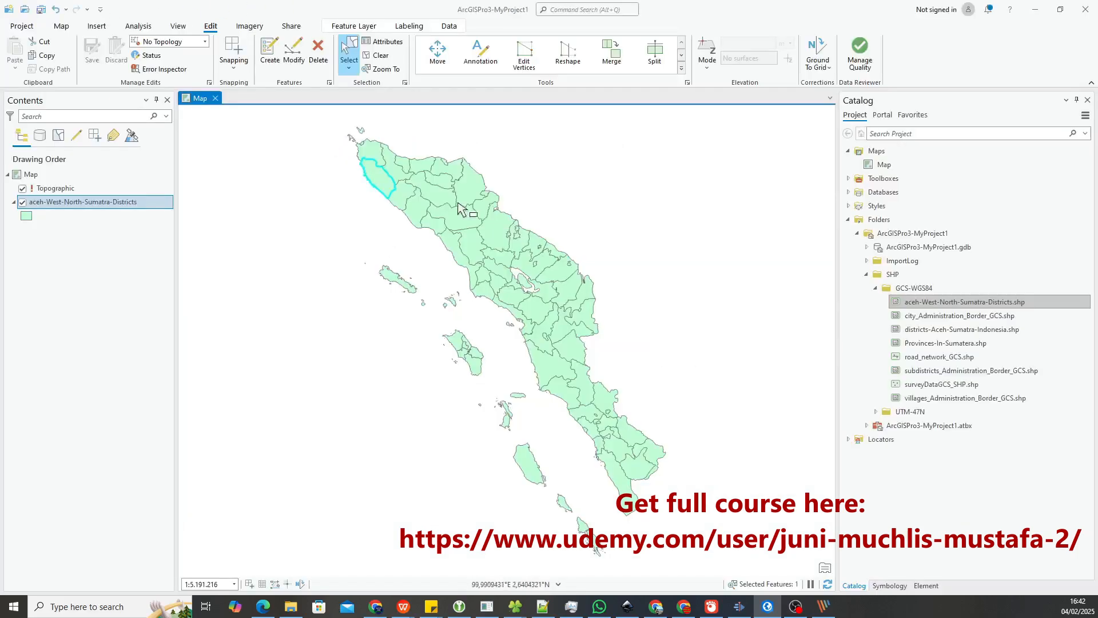
# Select different districts in northern Sumatra one at a time to check the new selection color on the map
pyautogui.click(380, 156)
pyautogui.click(378, 183)
pyautogui.click(420, 213)
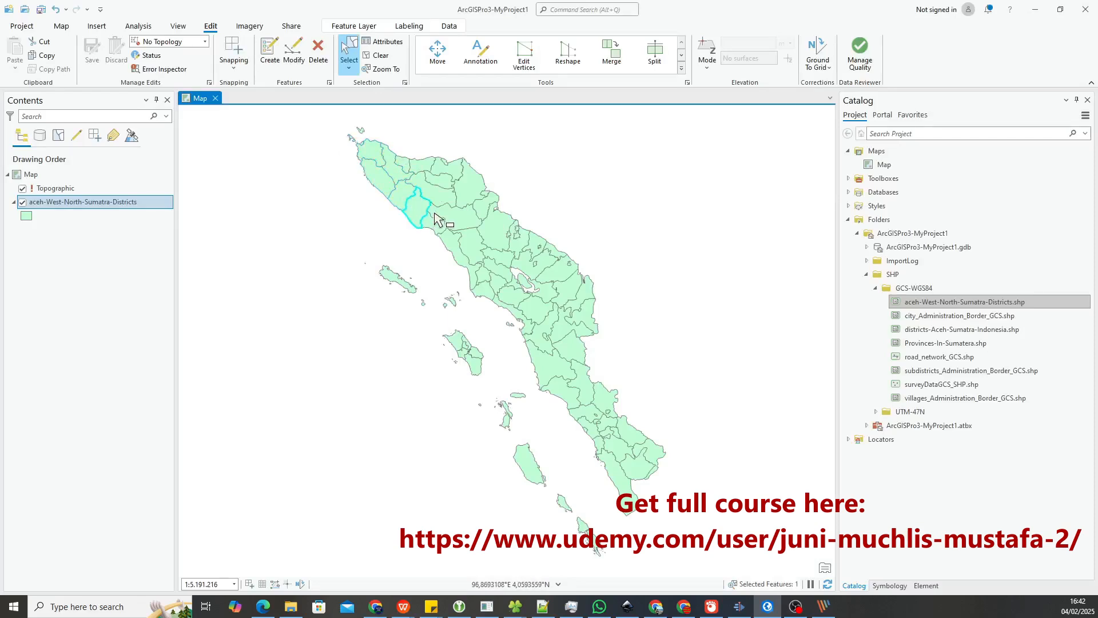
pyautogui.click(447, 215)
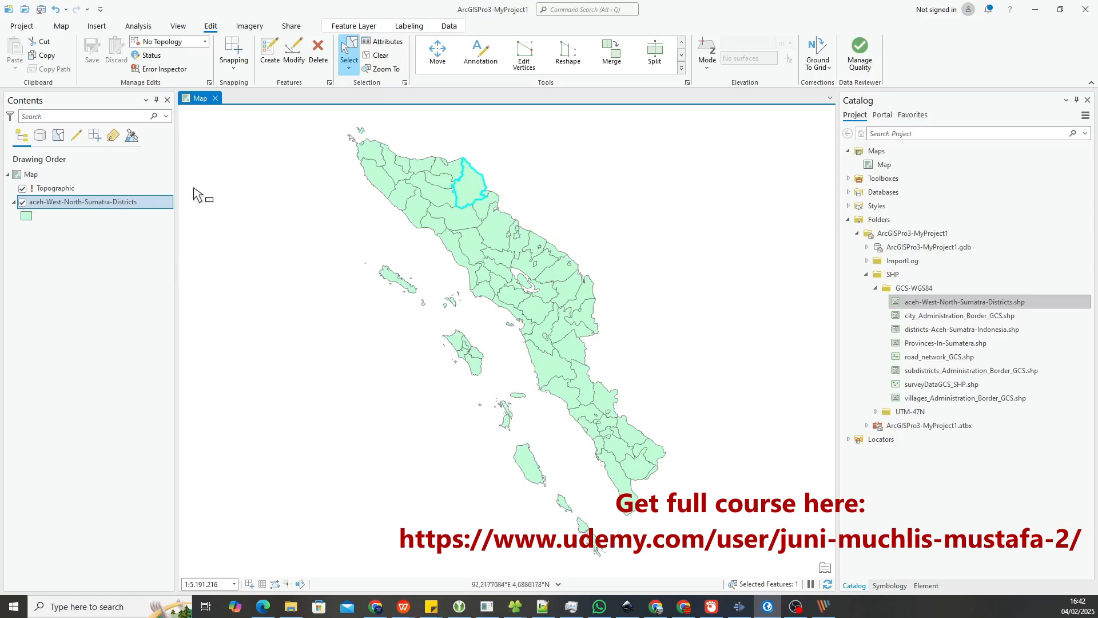
# Create a new ISO portrait layout with an A4 page of 210 mm x 297 mm
pyautogui.click(104, 29)
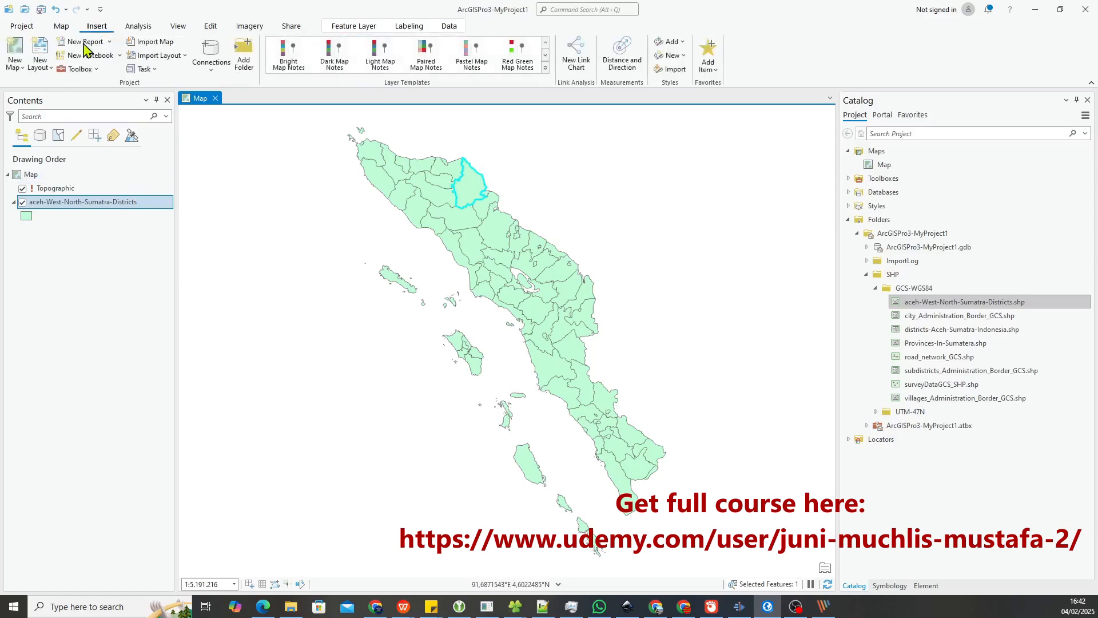
pyautogui.click(43, 72)
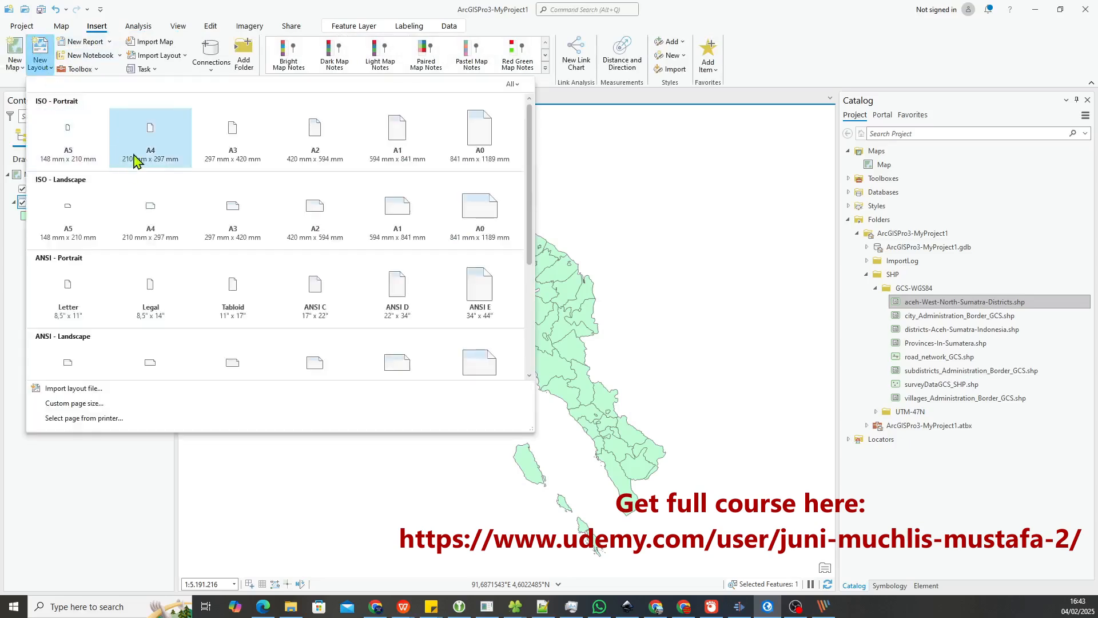
pyautogui.click(161, 144)
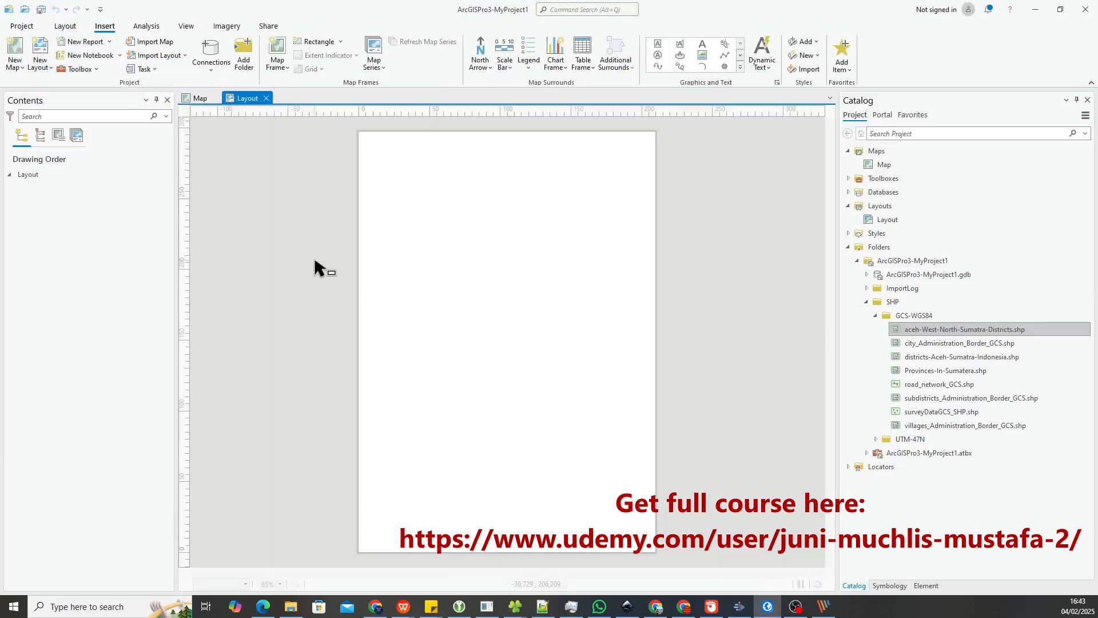
# Insert a rectangular map frame using the 1:5.191.216 map view, covering nearly the whole A4 page
pyautogui.click(276, 64)
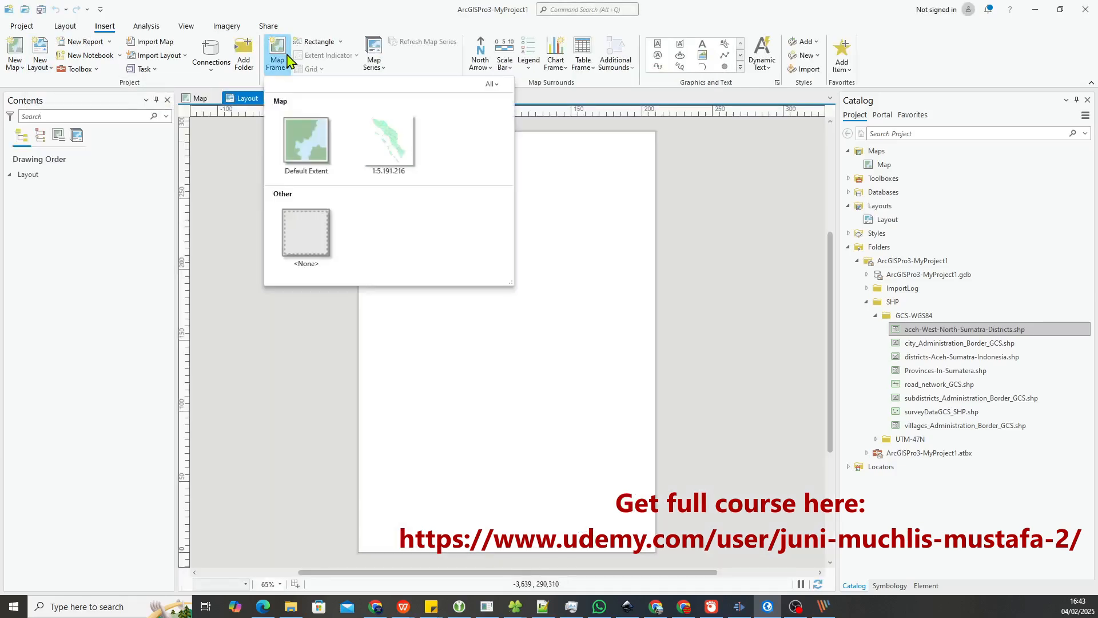
pyautogui.click(372, 145)
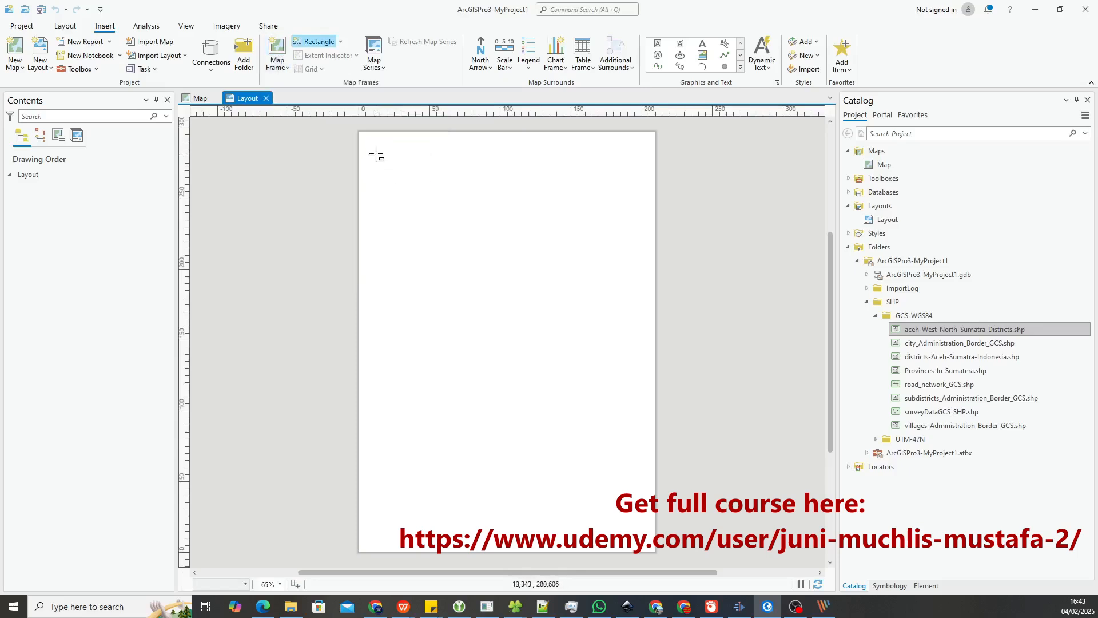
pyautogui.moveTo(370, 146); pyautogui.dragTo(643, 548)
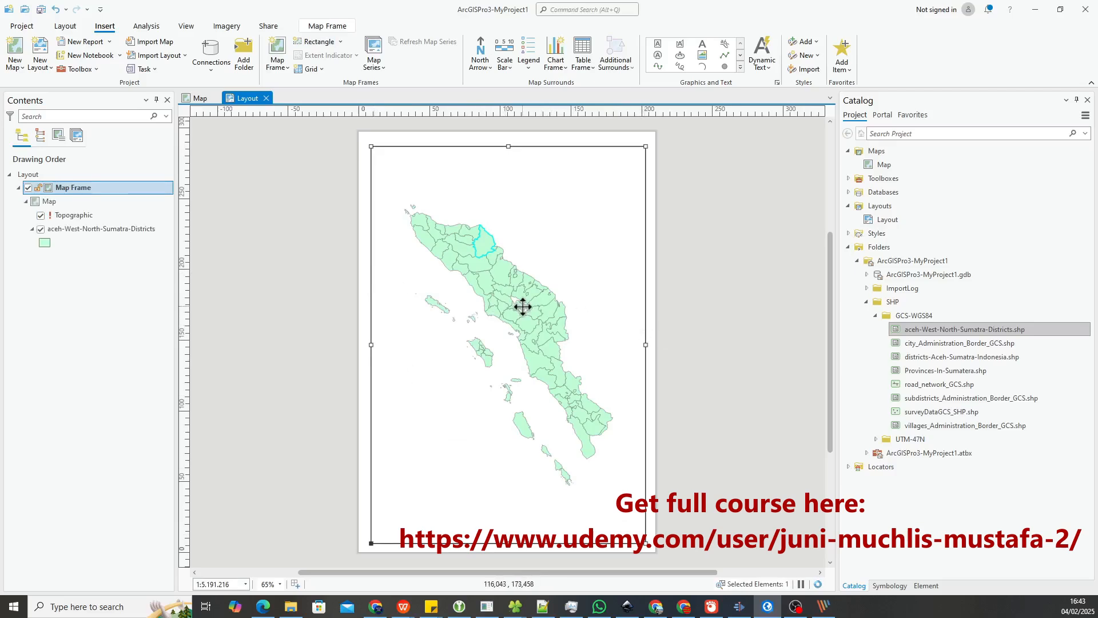
# Fill the map frame's background with a light blue color in the element properties and apply it
pyautogui.rightClick(553, 247)
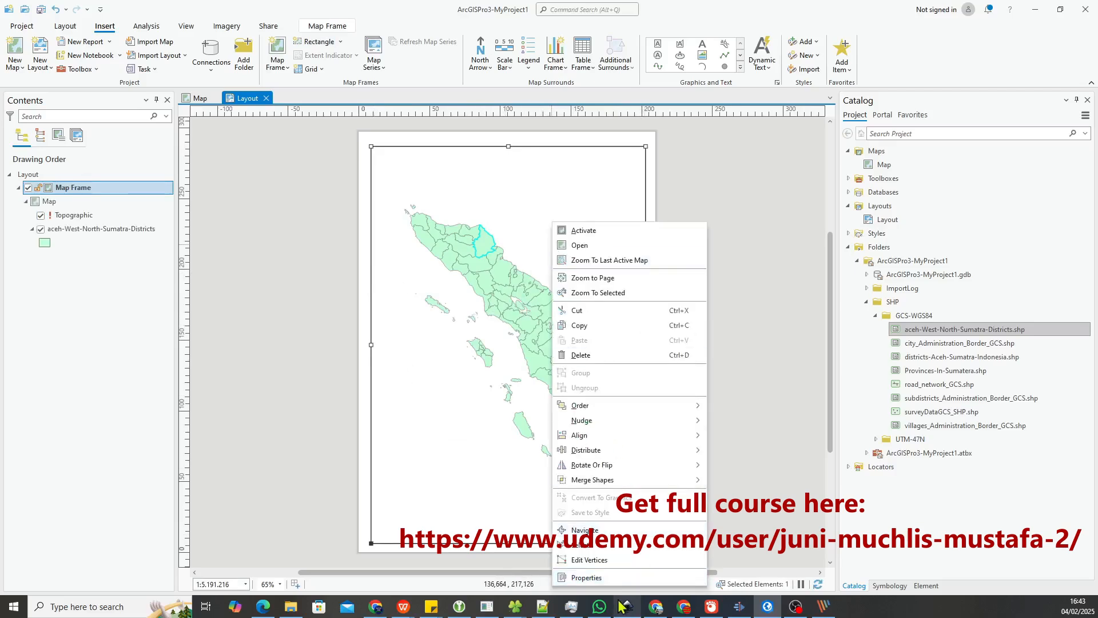
pyautogui.click(611, 579)
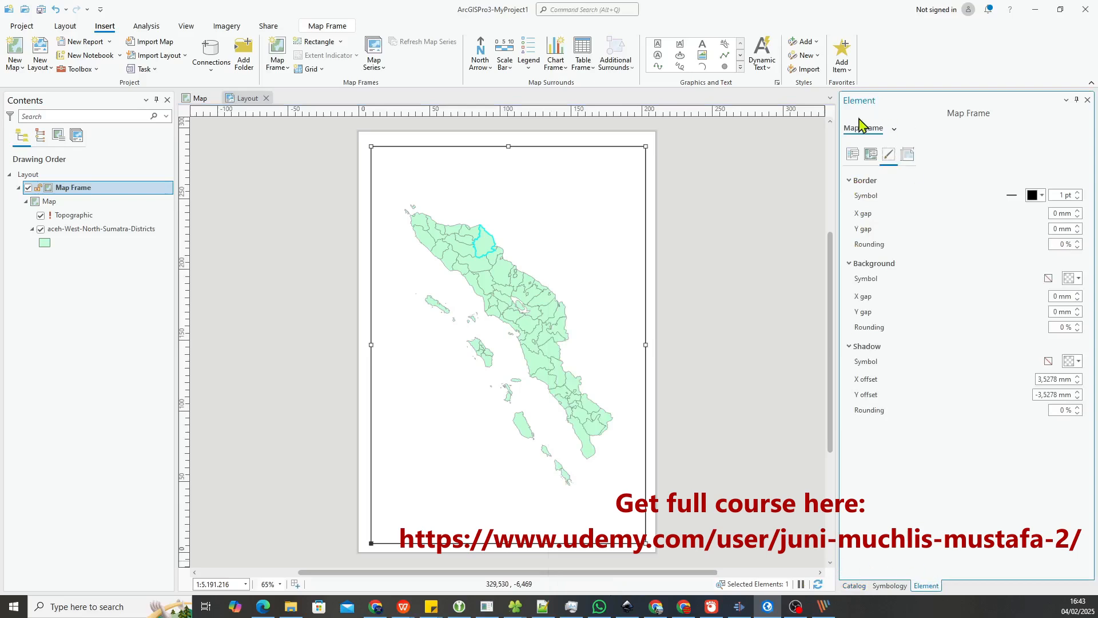
pyautogui.click(853, 151)
pyautogui.click(870, 155)
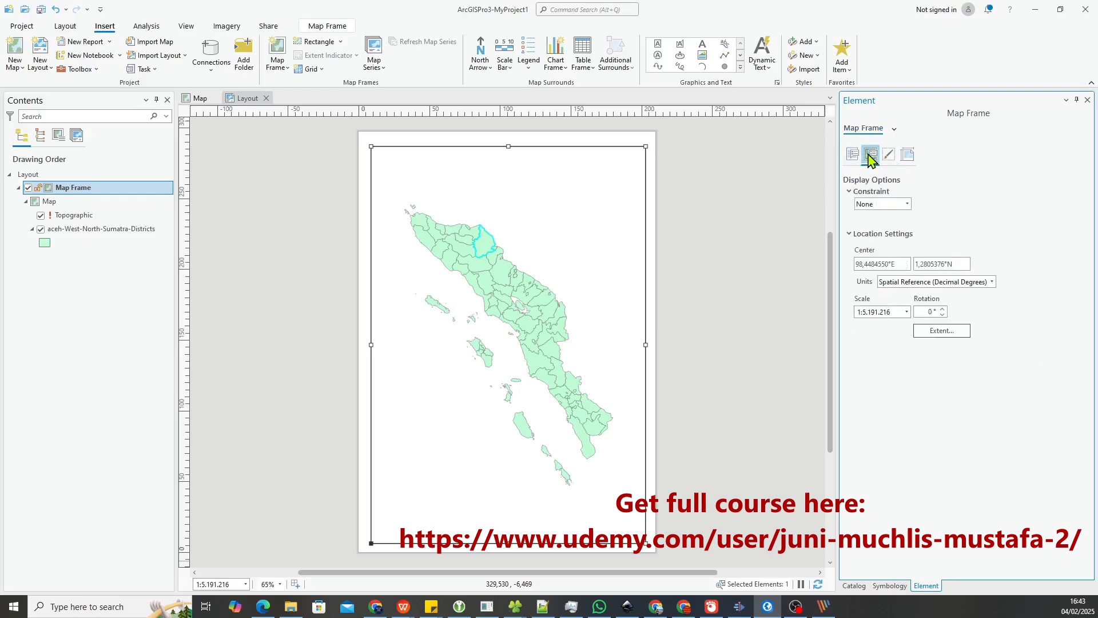
pyautogui.click(885, 160)
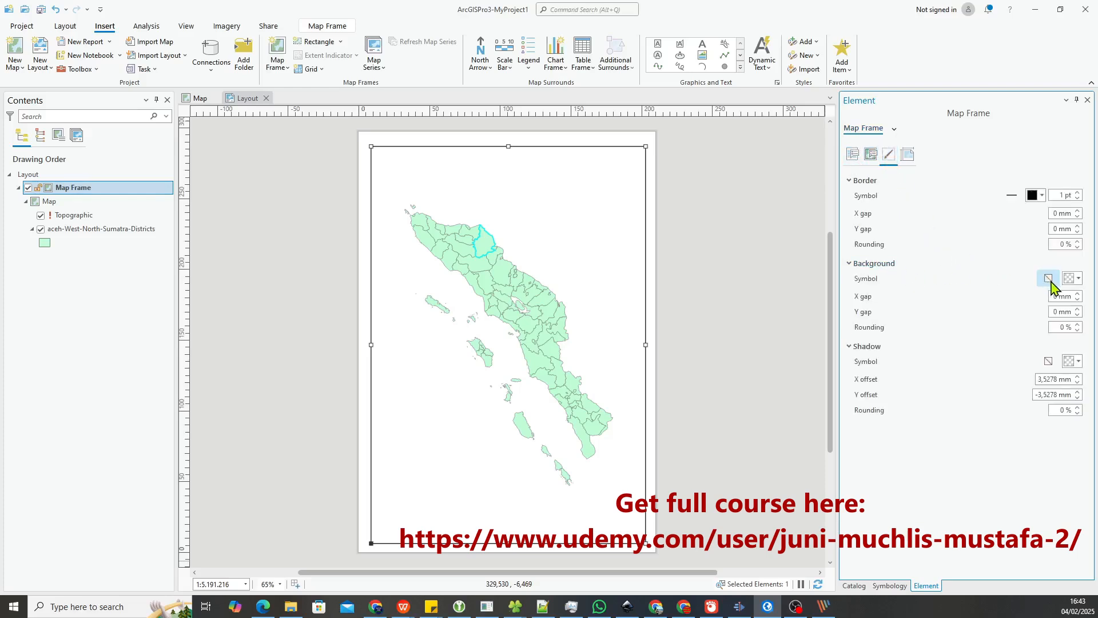
pyautogui.click(1049, 279)
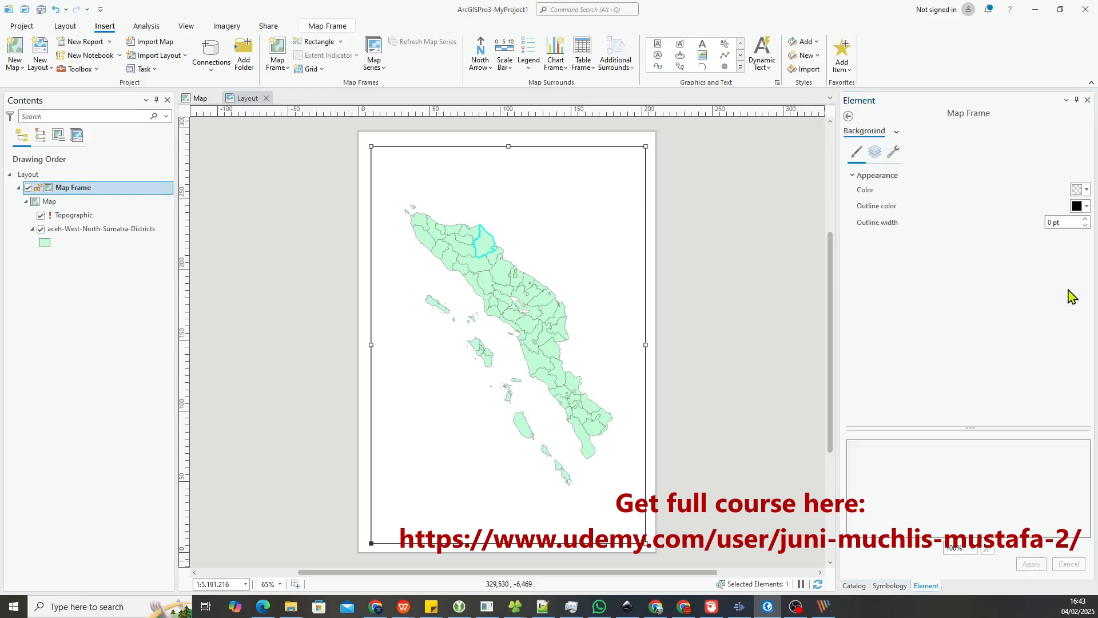
pyautogui.click(1081, 189)
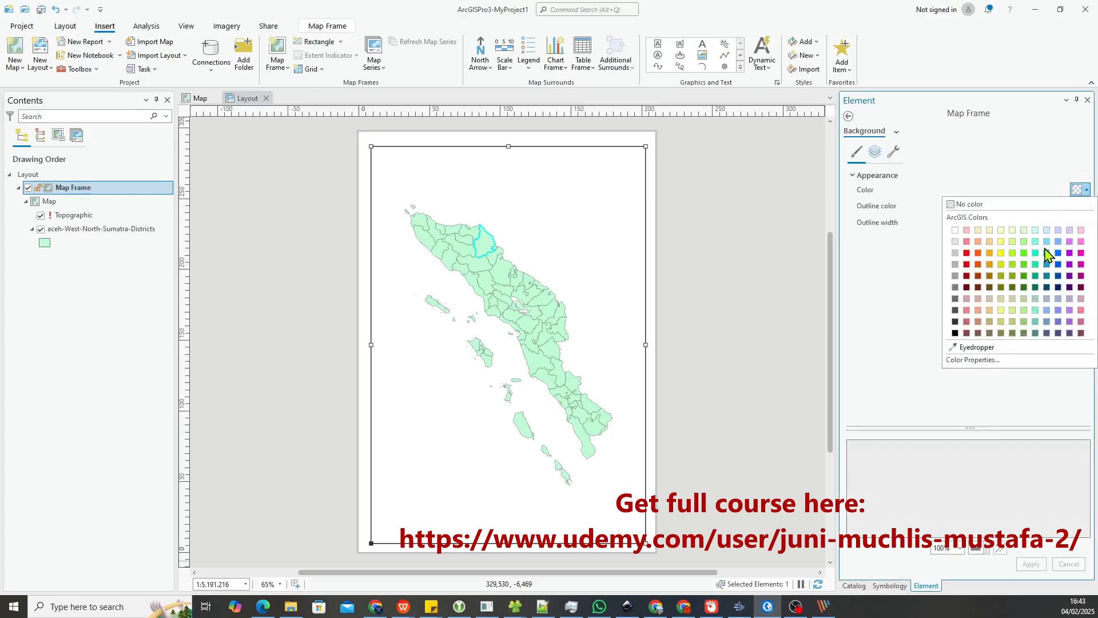
pyautogui.click(1047, 242)
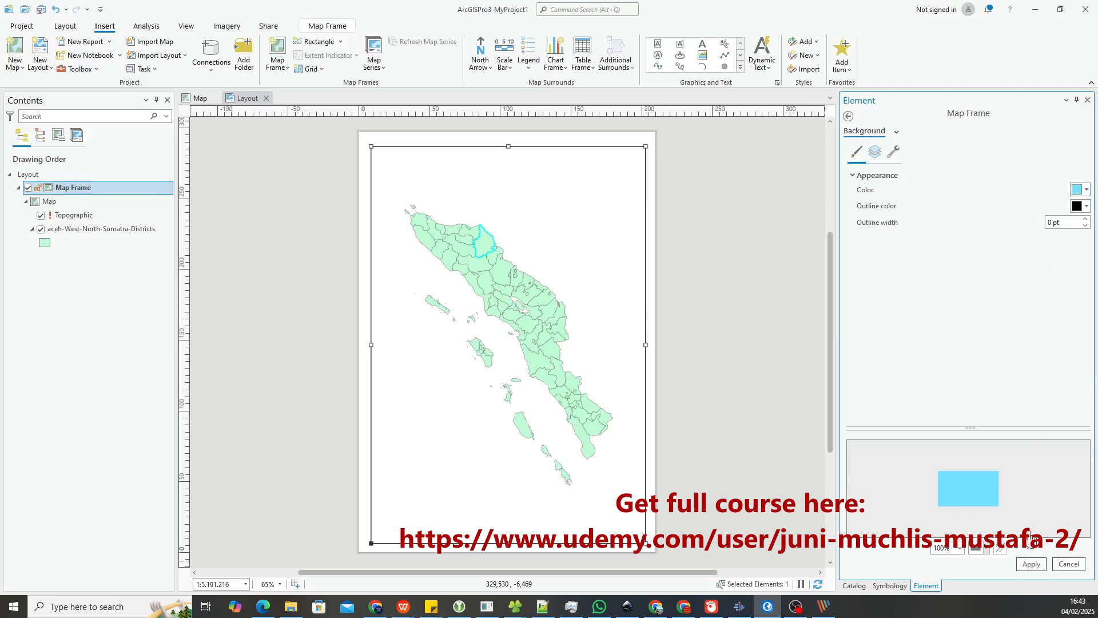
pyautogui.click(1031, 564)
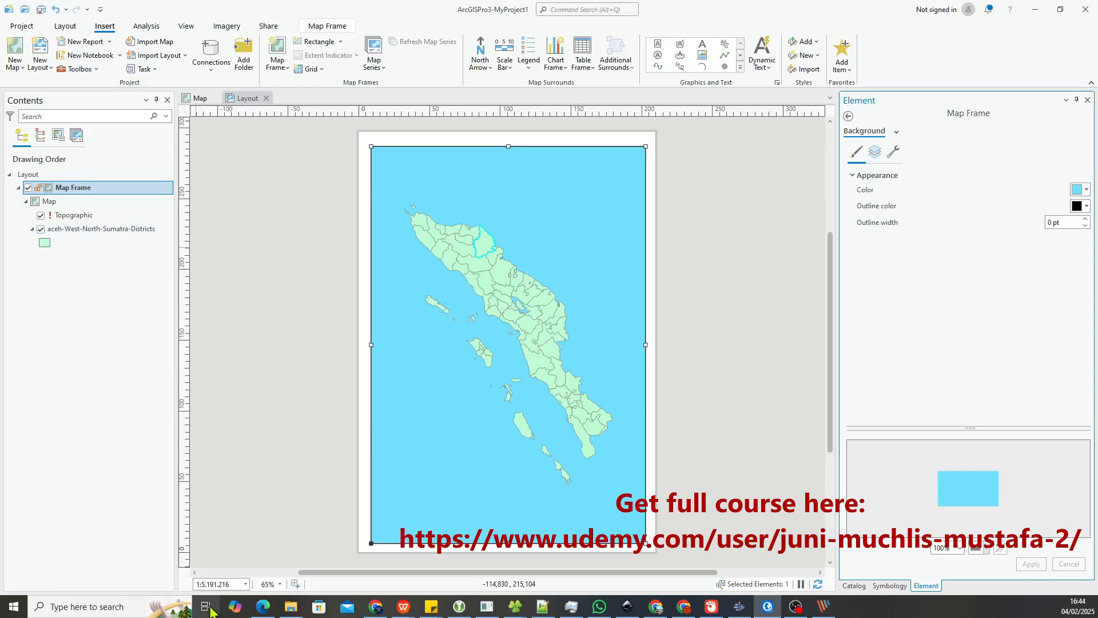
# On the map, symbolize the aceh-West-North-Sumatra-Districts layer with Unique Values based on the province field
pyautogui.click(199, 99)
pyautogui.click(85, 204)
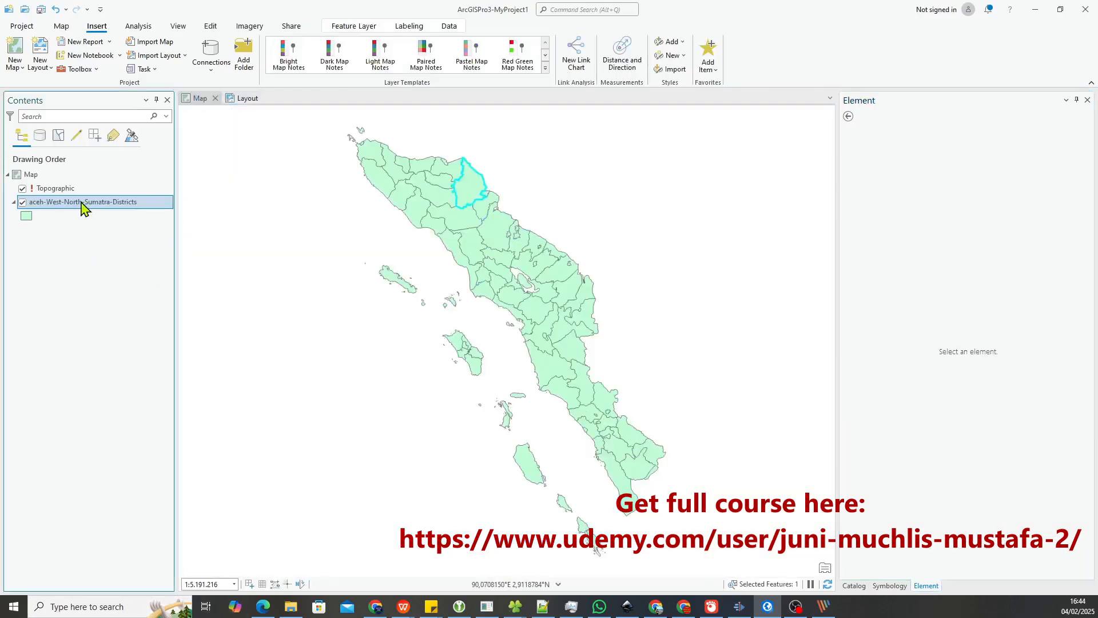
pyautogui.rightClick(85, 204)
pyautogui.click(122, 459)
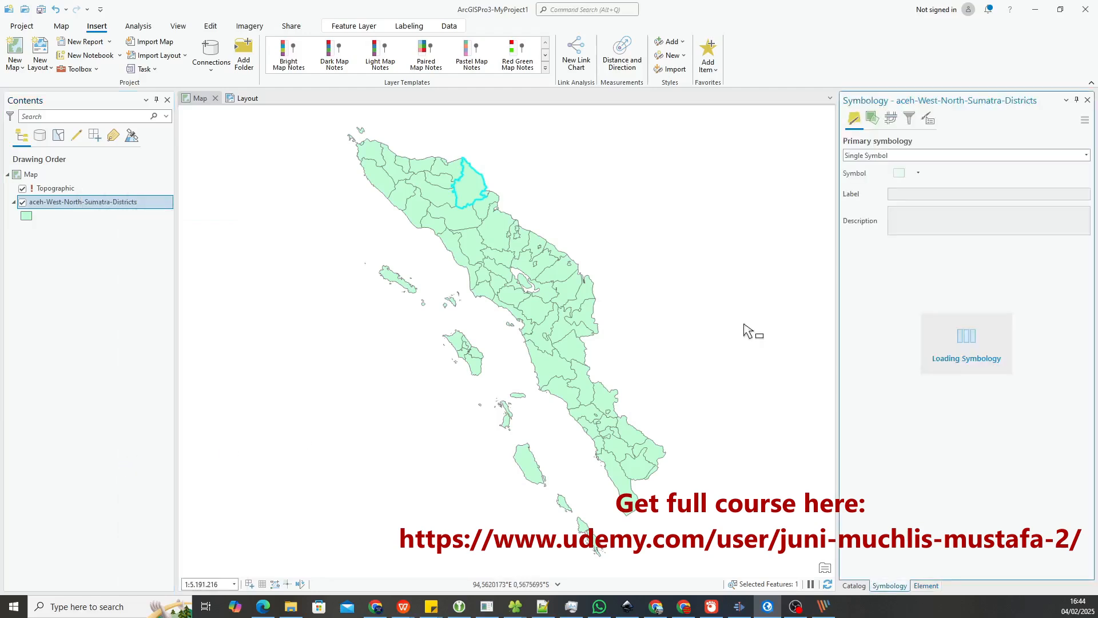
pyautogui.click(885, 157)
pyautogui.click(892, 218)
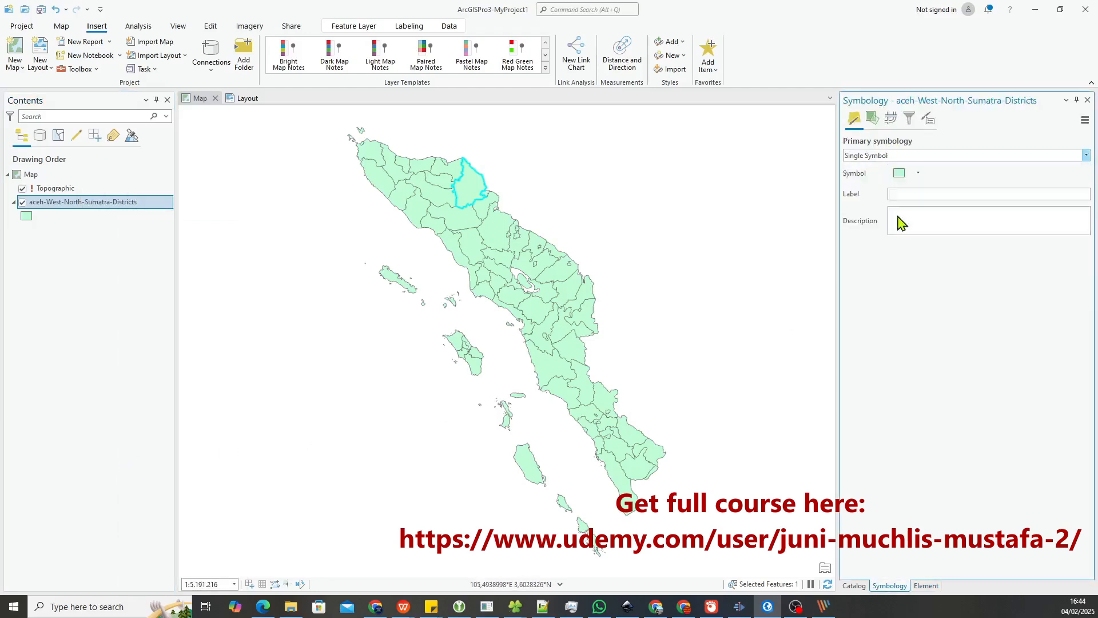
pyautogui.click(934, 175)
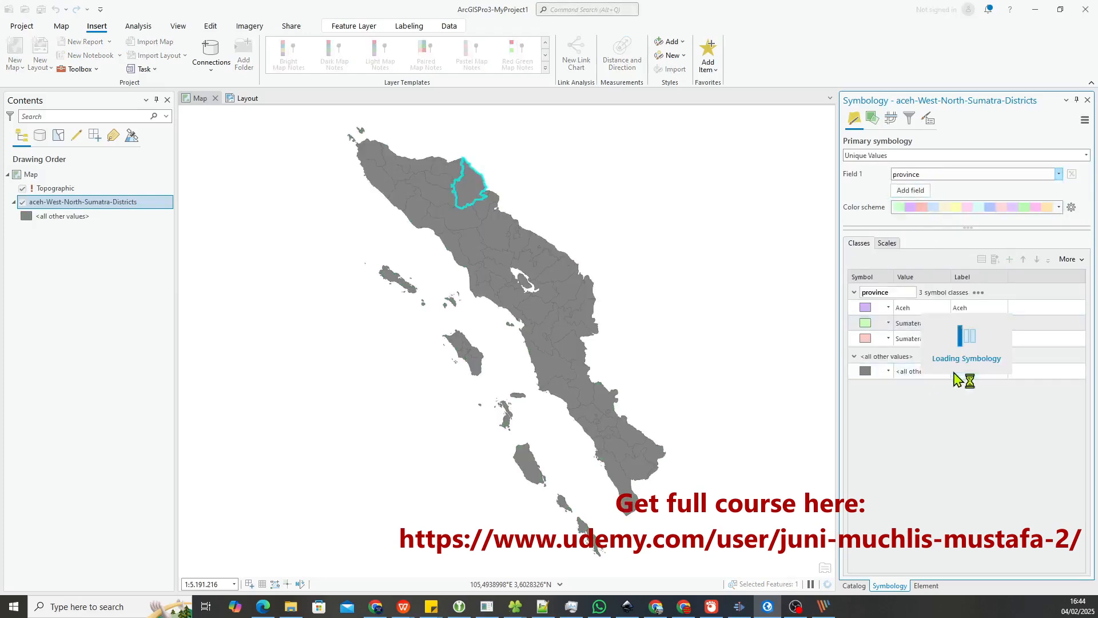
# Select sample districts in Sumatera Utara and Sumatera Barat, clear the selection, and return to the layout with no element selected
pyautogui.click(445, 146)
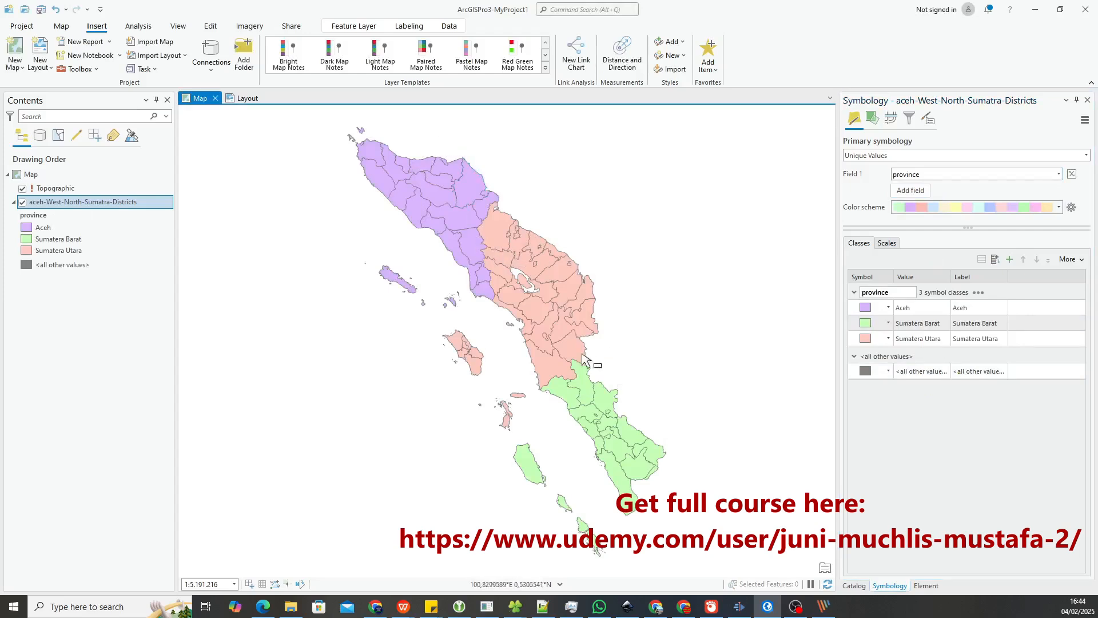
pyautogui.click(517, 282)
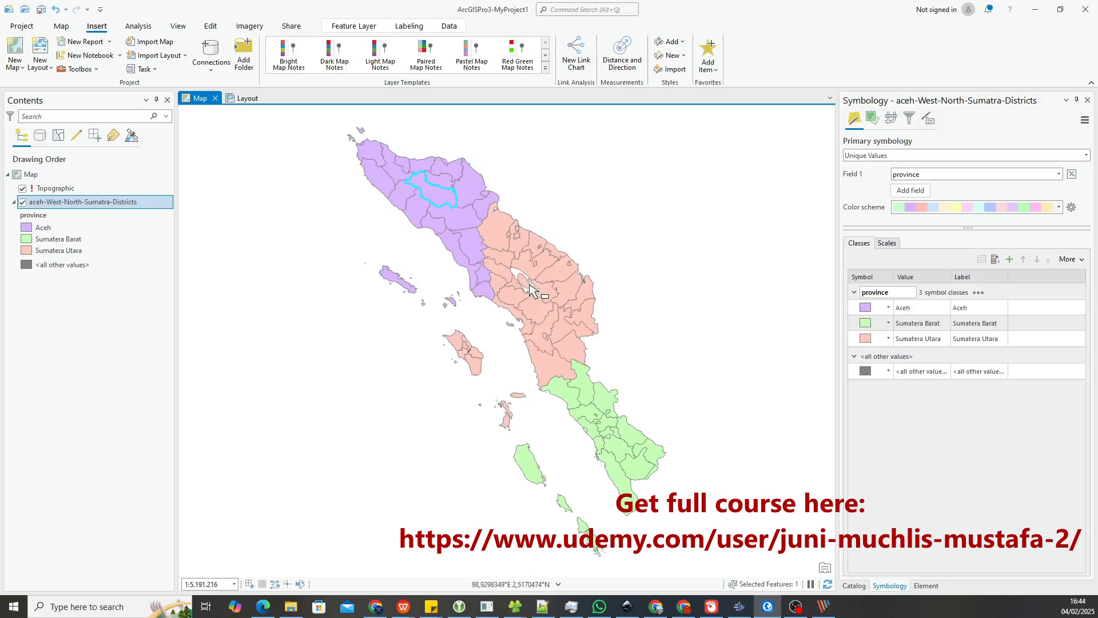
pyautogui.click(603, 407)
pyautogui.click(559, 158)
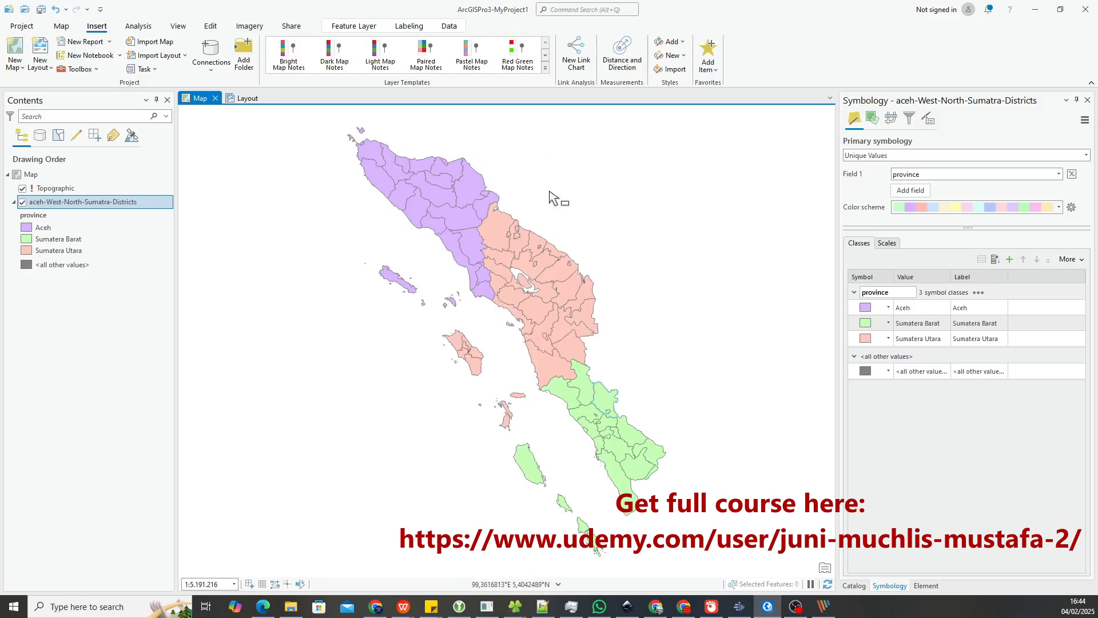
pyautogui.click(245, 99)
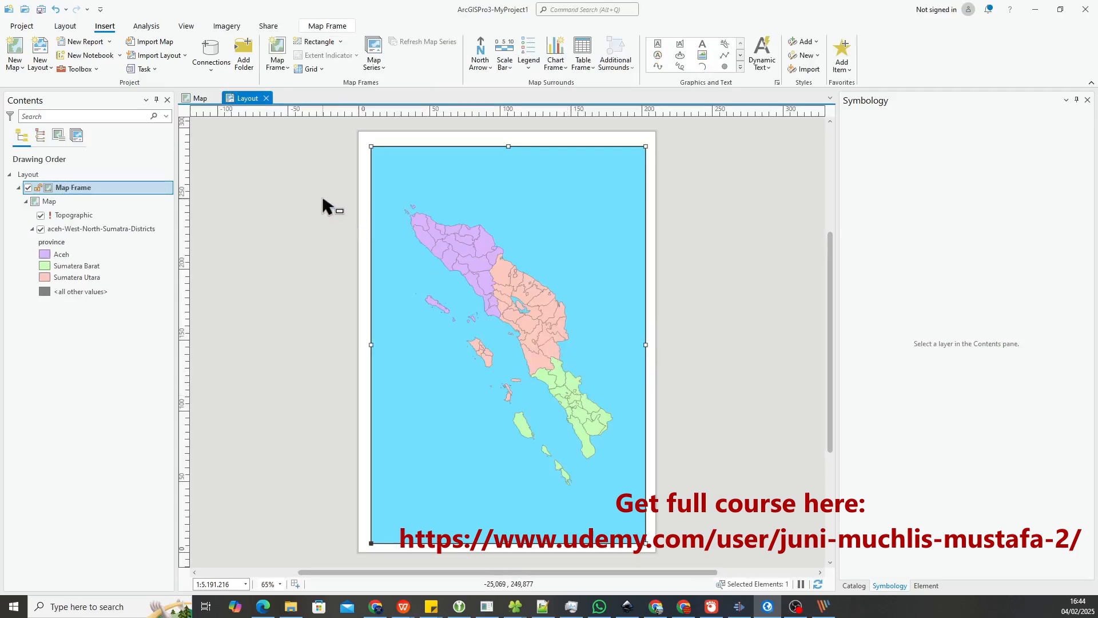
pyautogui.click(334, 206)
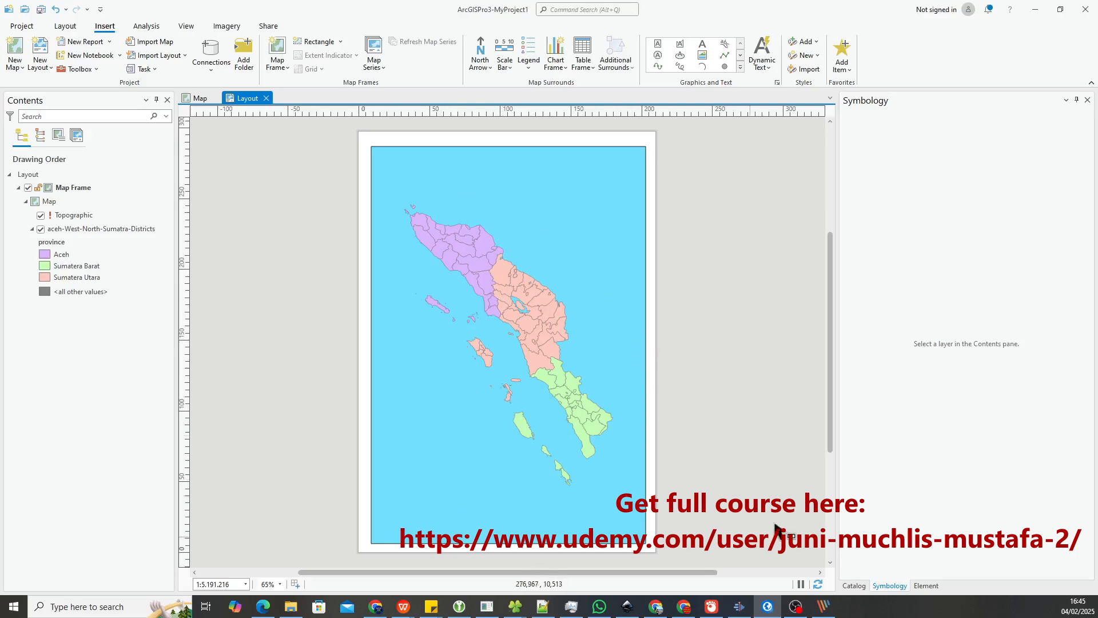
# Add the Provinces-In-Sumatera.shp shapefile from the GCS-WGS84 folder to the map, beneath the districts layer
pyautogui.click(853, 586)
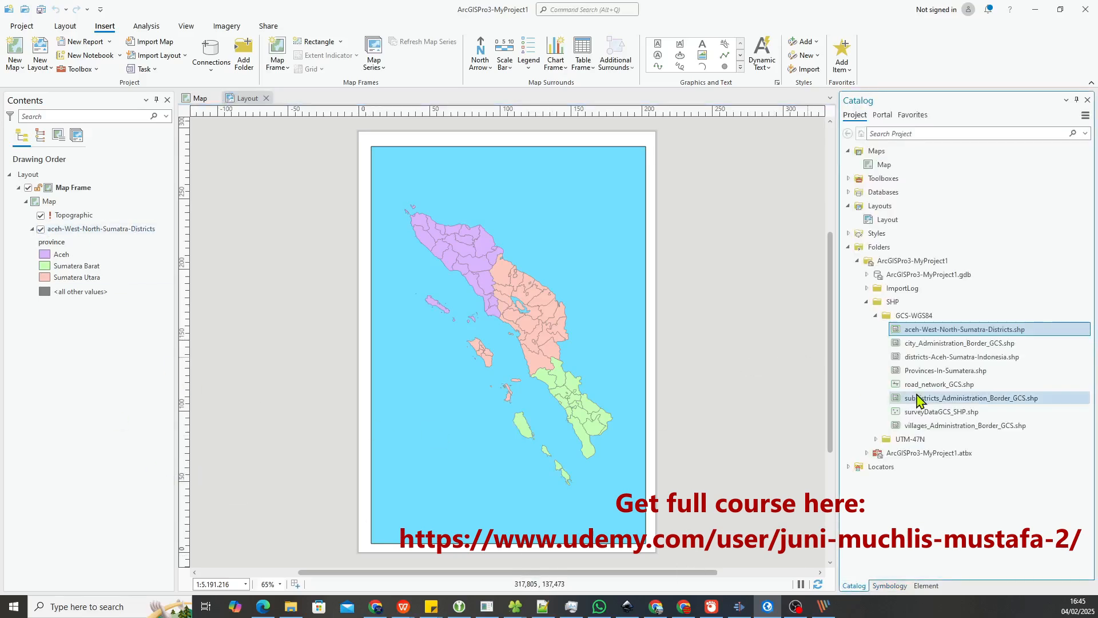
pyautogui.click(943, 371)
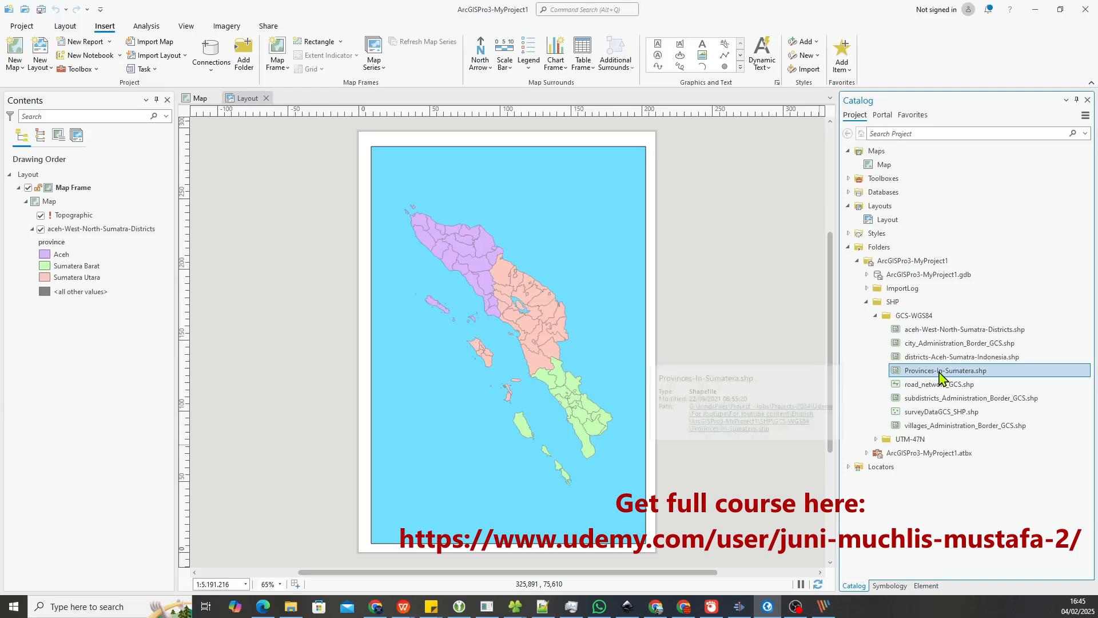
pyautogui.moveTo(941, 379)
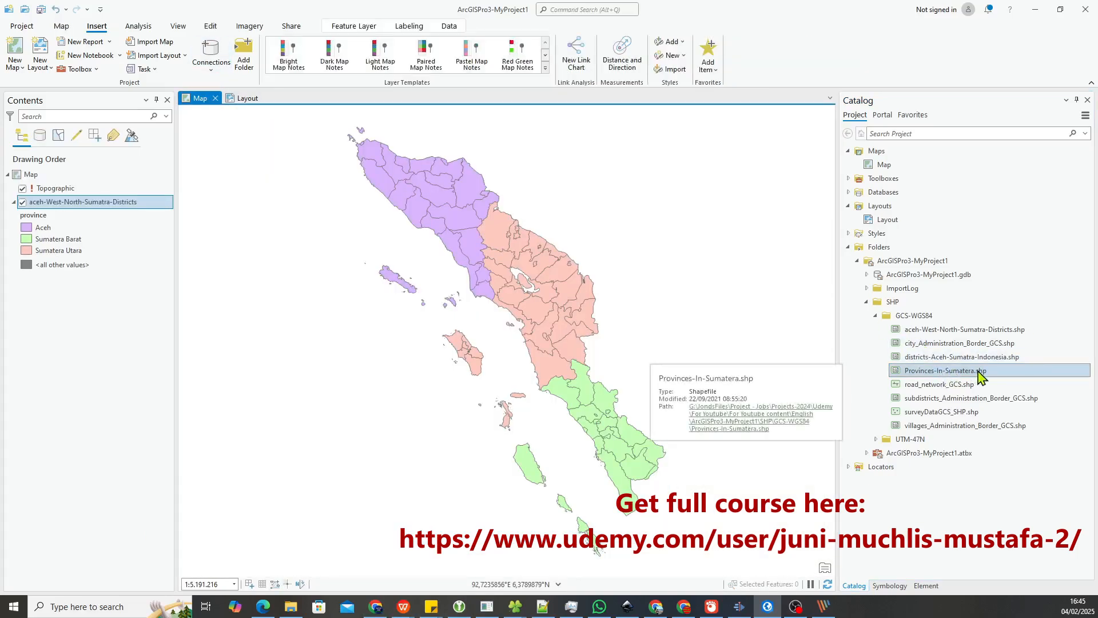
pyautogui.moveTo(980, 376)
pyautogui.mouseDown()
pyautogui.moveTo(723, 377)
pyautogui.moveTo(104, 346)
pyautogui.mouseUp()
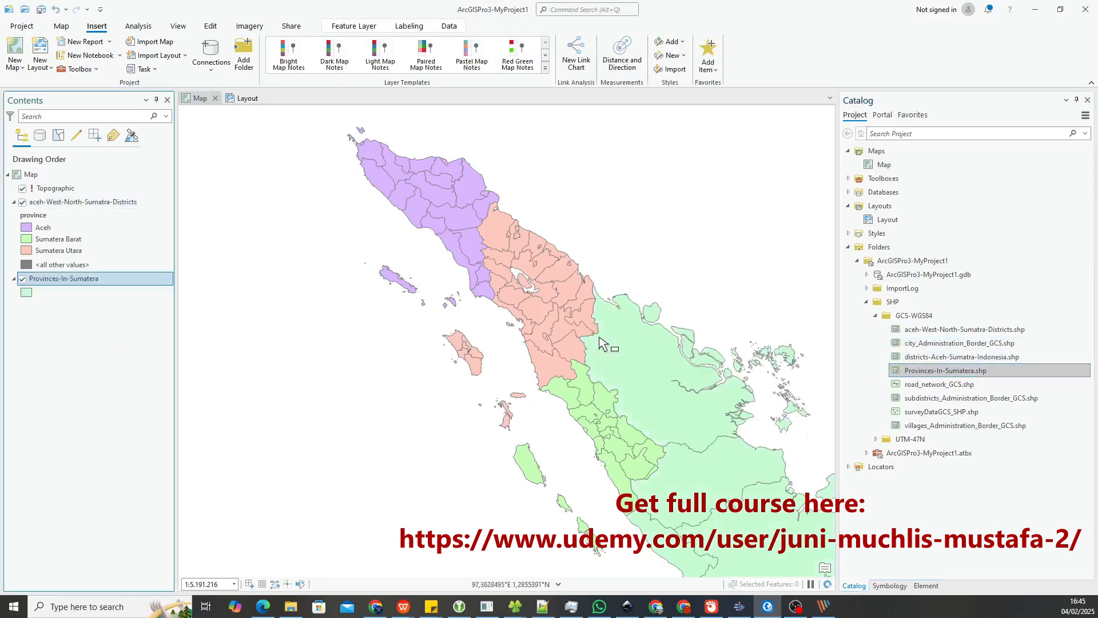
# Return to the layout and zoom the map frame to the extent of the Provinces-In-Sumatera layer
pyautogui.click(242, 103)
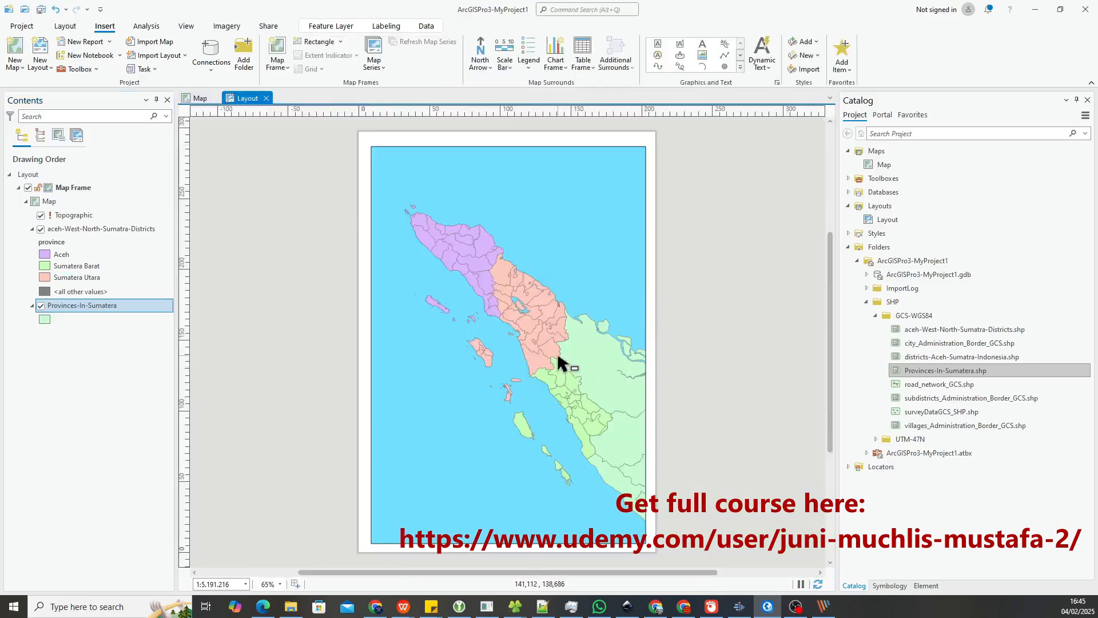
pyautogui.rightClick(106, 307)
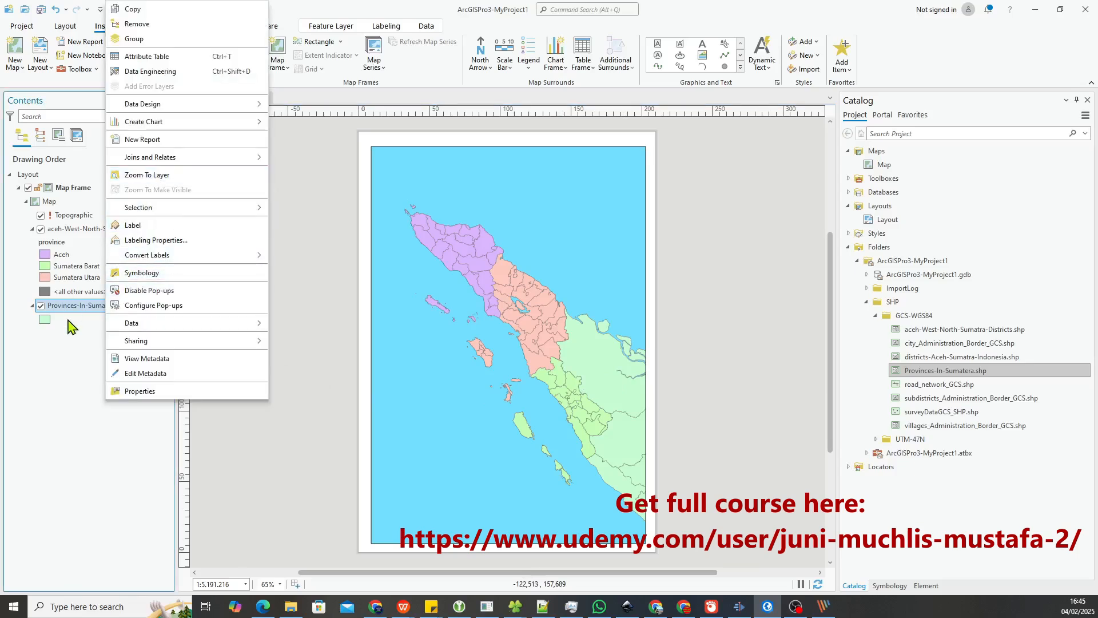
pyautogui.click(153, 175)
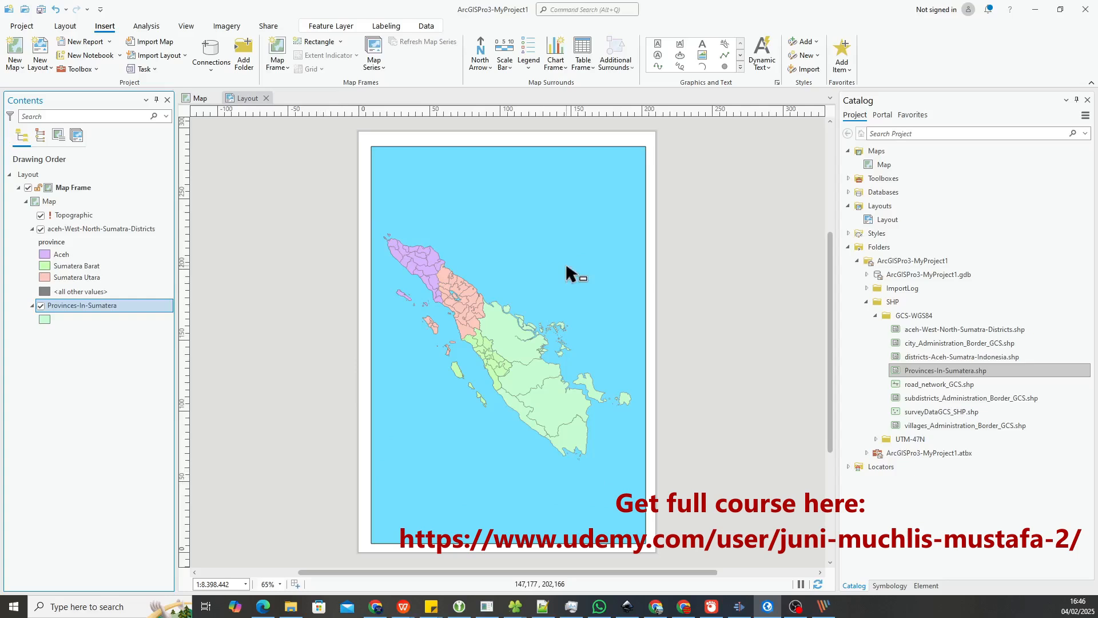
# Toggle the Provinces-In-Sumatera layer off and on to compare the layout with and without it, leaving it visible
pyautogui.click(40, 306)
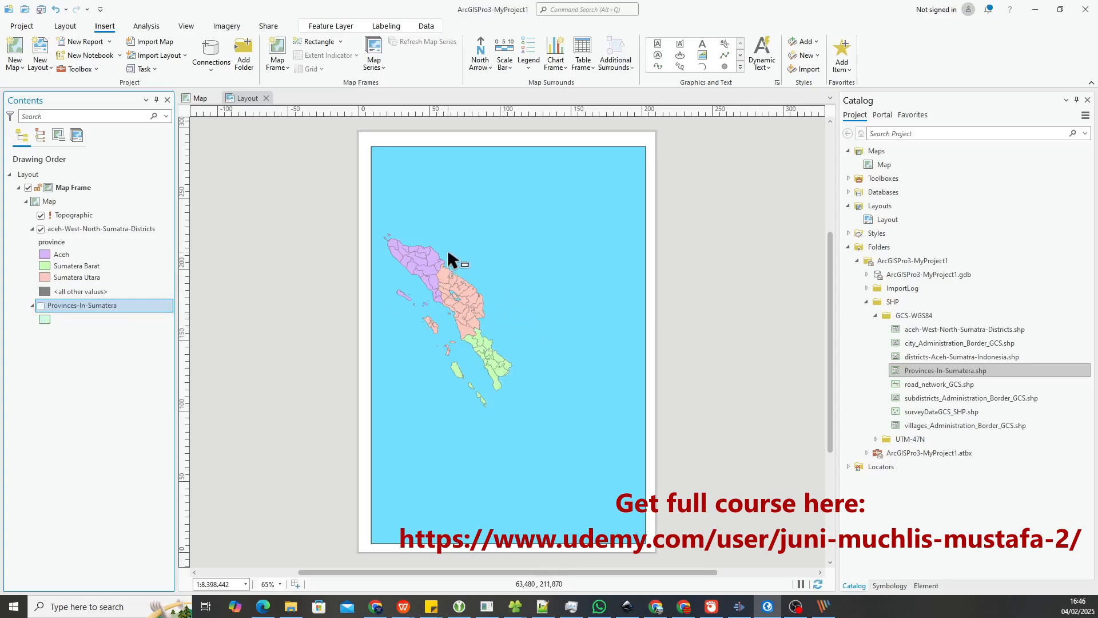
pyautogui.click(41, 306)
pyautogui.click(41, 306)
pyautogui.click(41, 306)
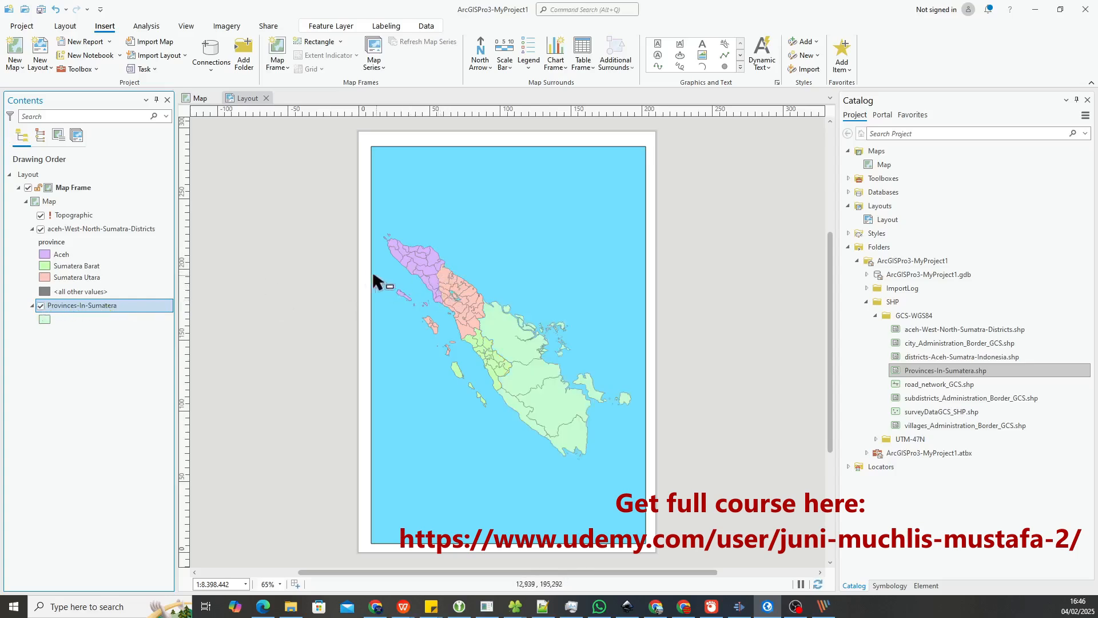